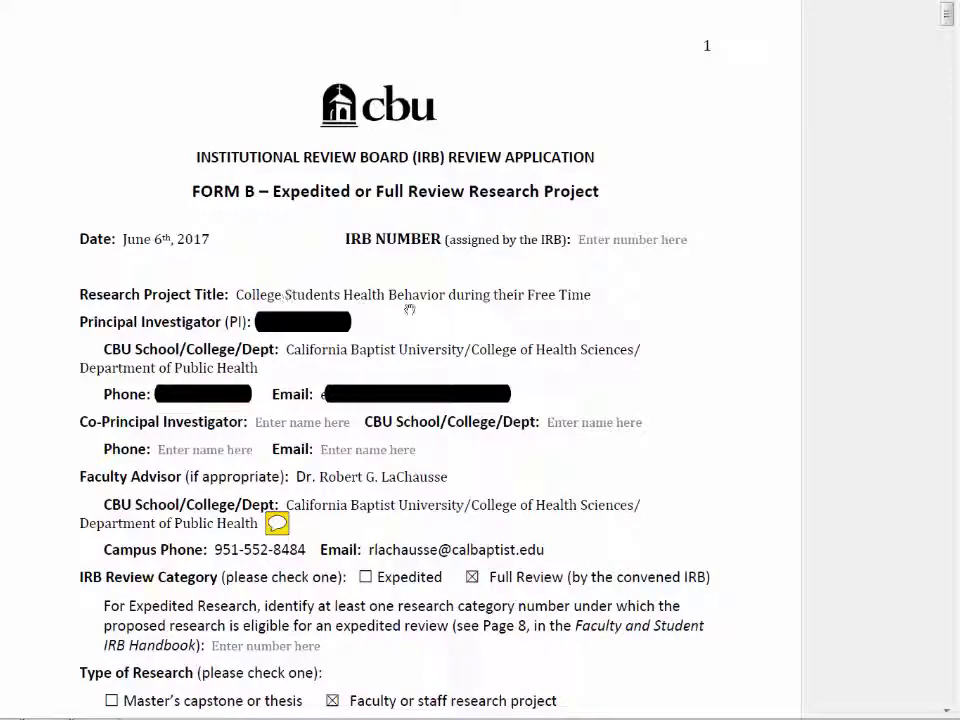
# Scroll down through page 1 of the IRB application PDF and back up to the top.
pyautogui.scroll(-1, 576, 315)
pyautogui.scroll(-15, 576, 315)
pyautogui.scroll(-15, 577, 317)
pyautogui.scroll(-6, 577, 317)
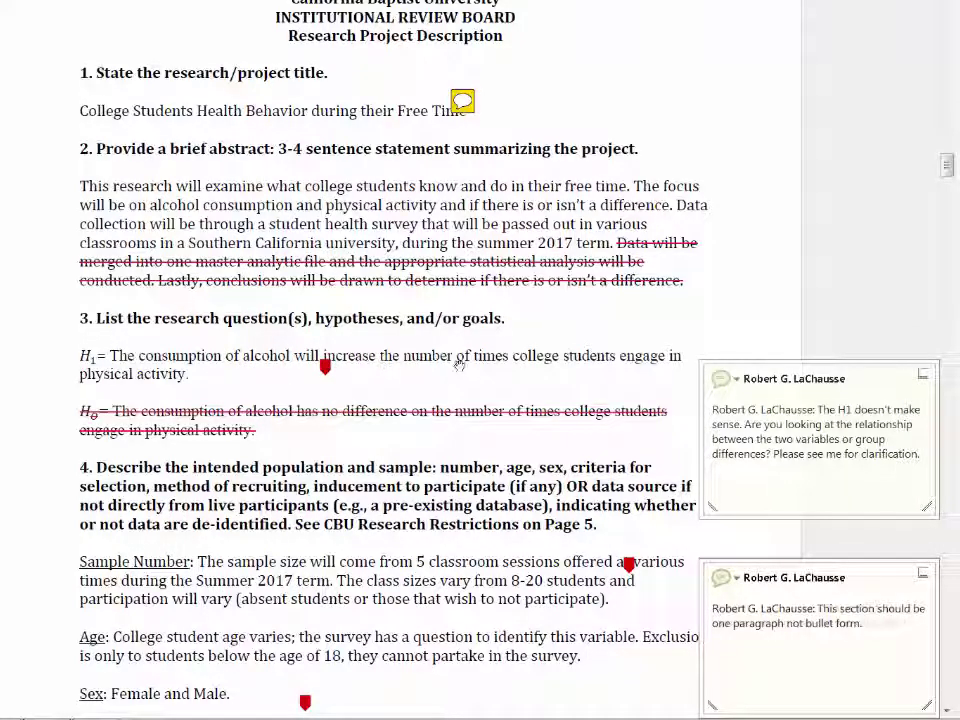
pyautogui.scroll(10, 493, 366)
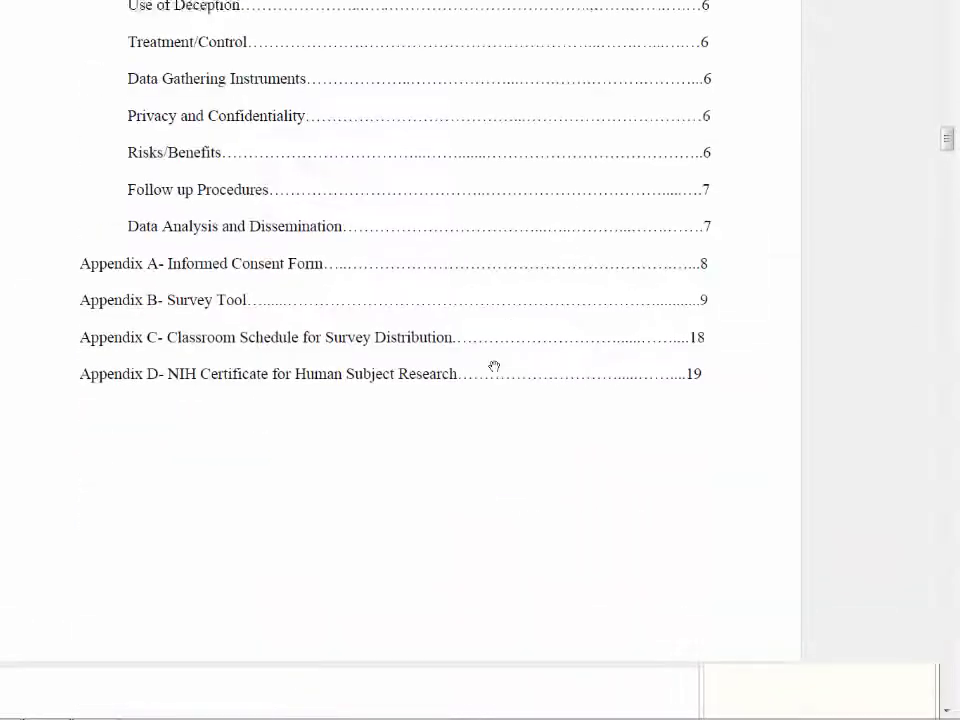
pyautogui.scroll(15, 493, 366)
pyautogui.scroll(15, 493, 366)
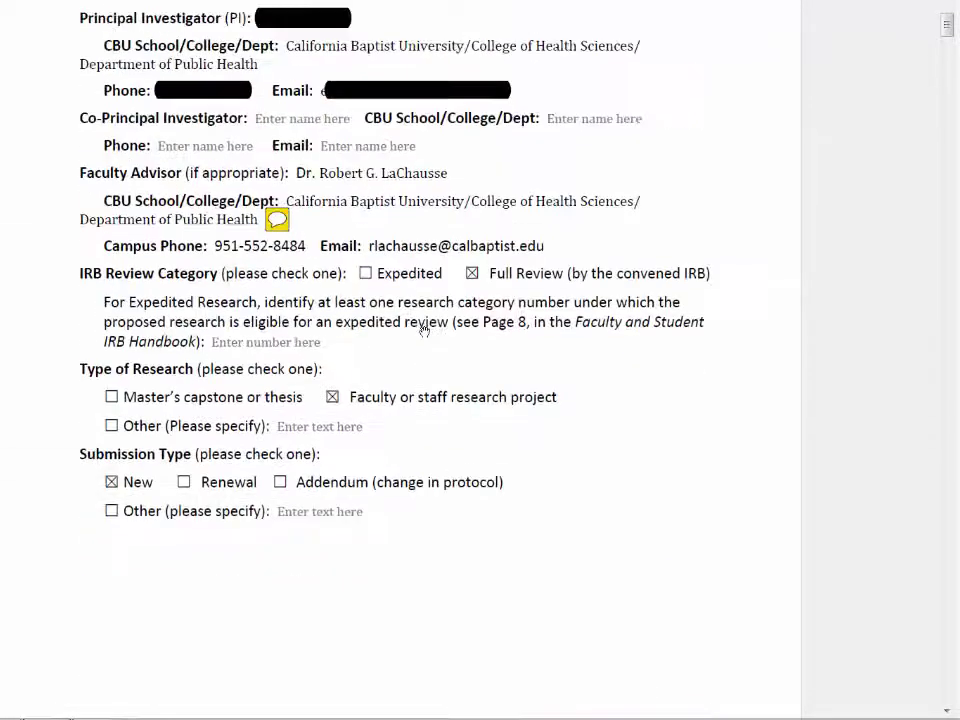
pyautogui.scroll(3, 424, 330)
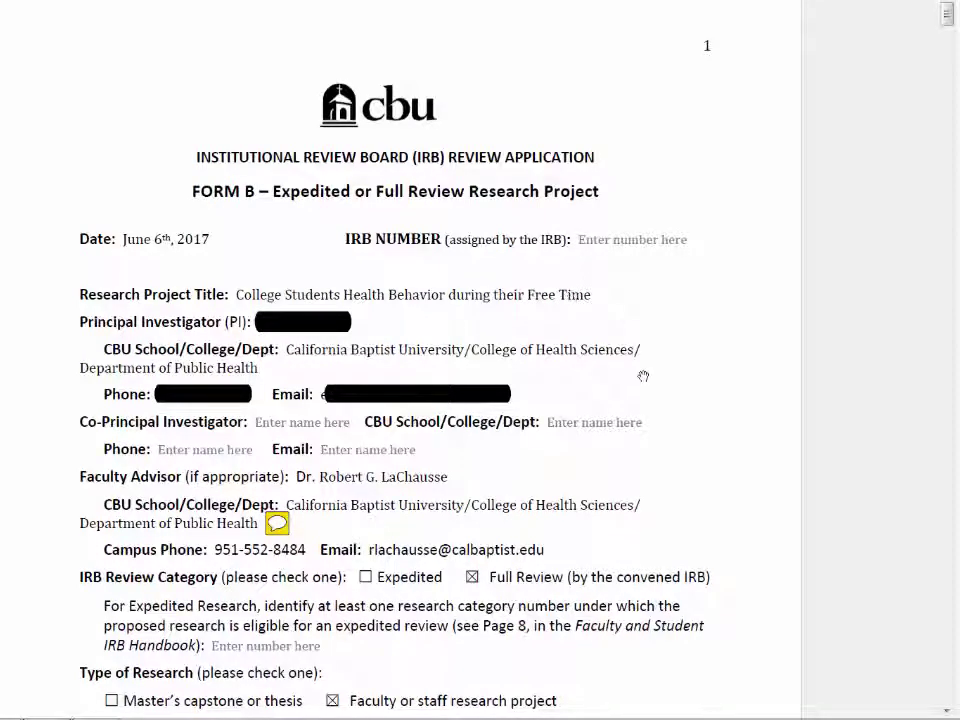
# Read the advisor's comment on the department field, then move down to page 2.
pyautogui.moveTo(280, 526)
pyautogui.scroll(-2, 397, 505)
pyautogui.scroll(-6, 398, 504)
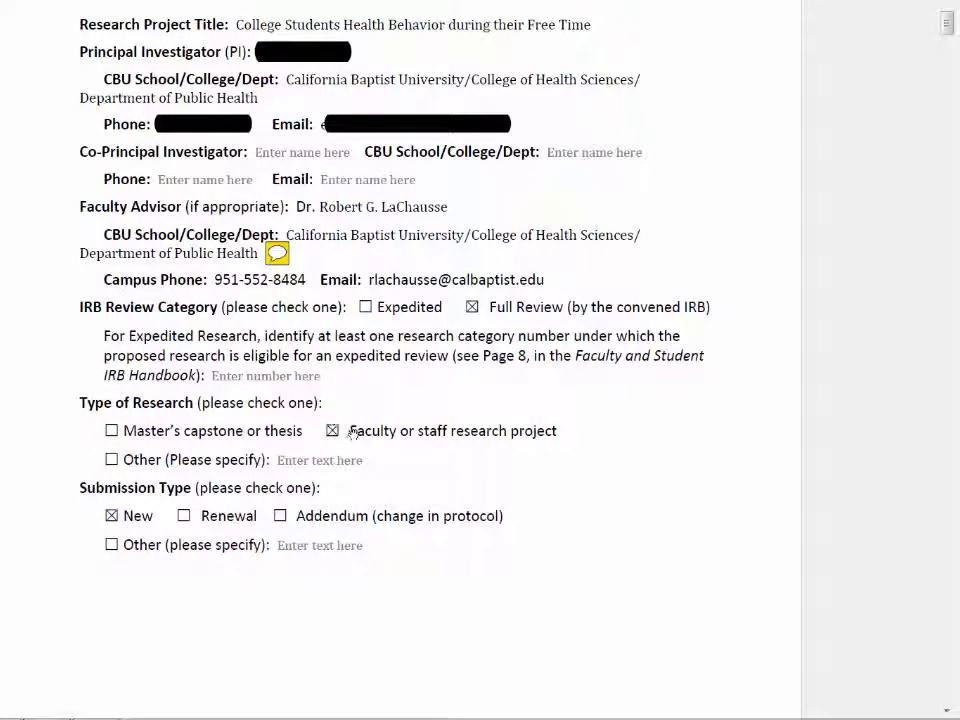
pyautogui.scroll(-14, 381, 480)
pyautogui.scroll(-18, 384, 479)
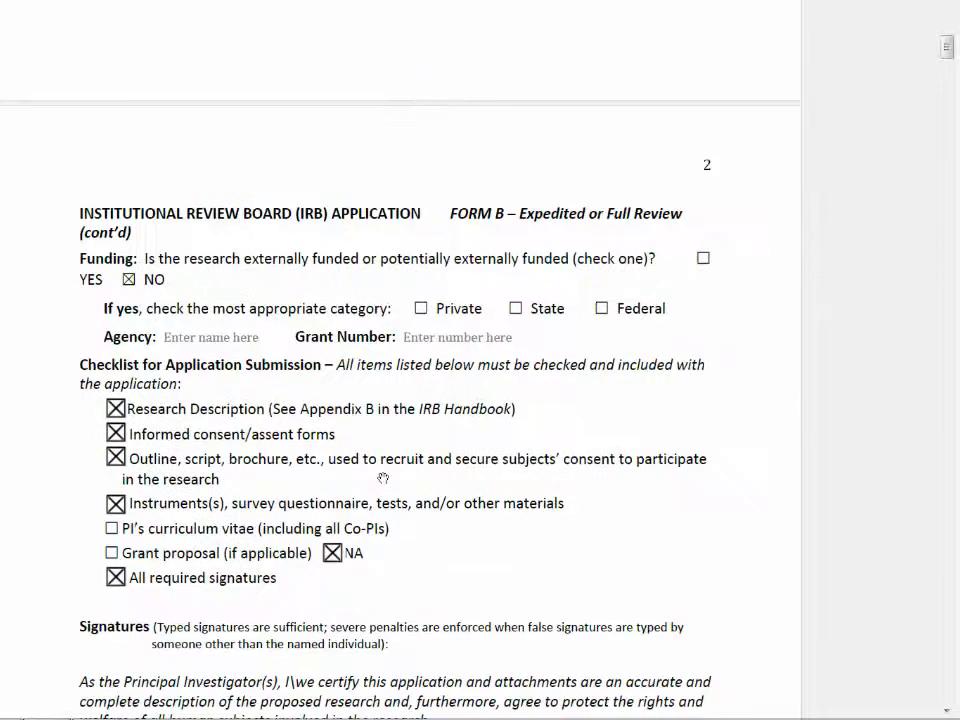
# Scroll past the signatures and page 3 to the Table of Content on page 4.
pyautogui.scroll(-2, 383, 475)
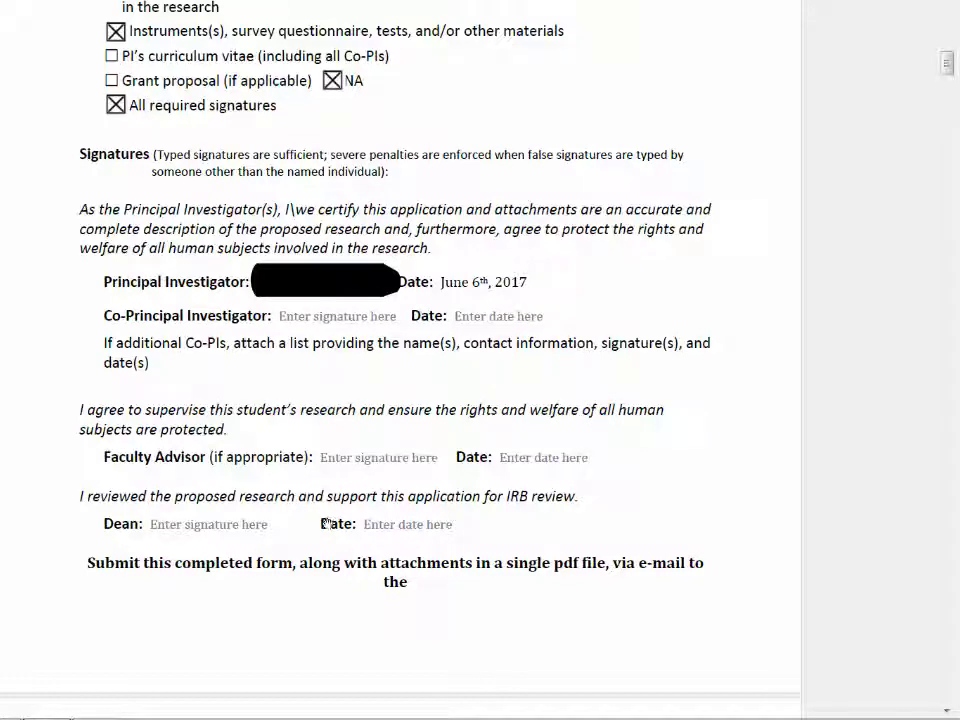
pyautogui.scroll(-4, 300, 514)
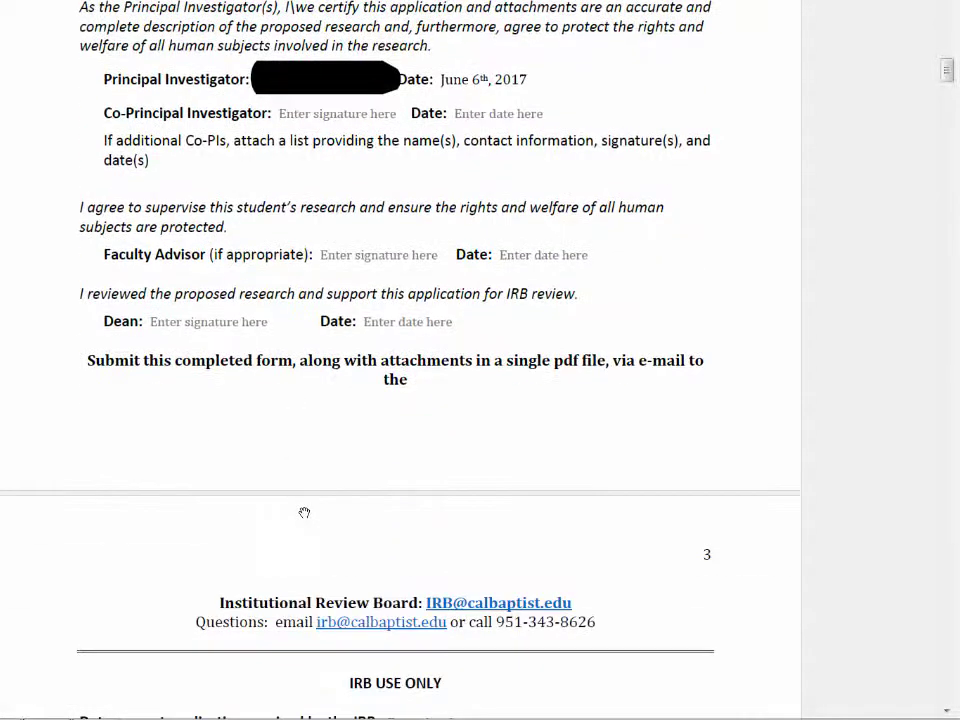
pyautogui.scroll(-14, 304, 513)
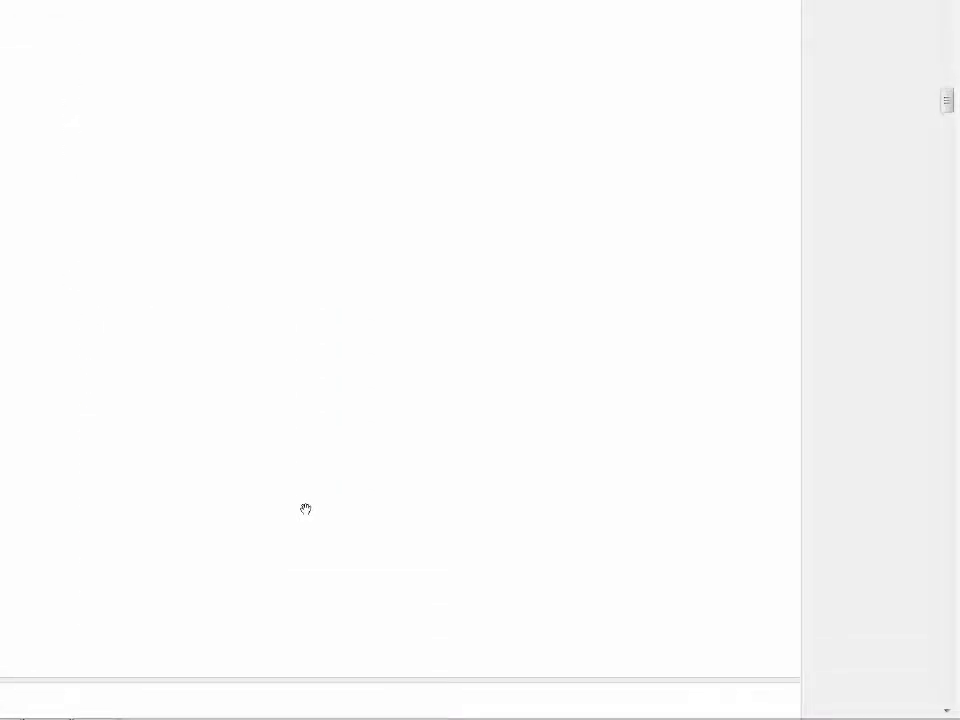
pyautogui.scroll(-8, 305, 509)
pyautogui.scroll(-5, 305, 509)
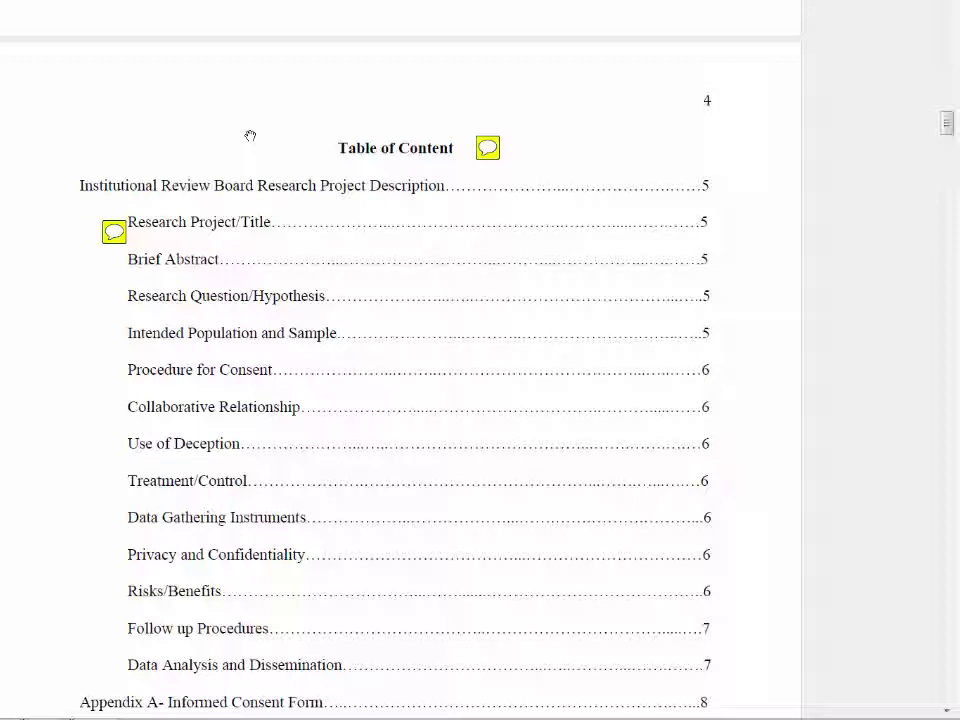
# Read both Table of Content comments, then move down to page 5's Research Project Description.
pyautogui.moveTo(487, 149)
pyautogui.scroll(-1, 745, 207)
pyautogui.scroll(-1, 745, 207)
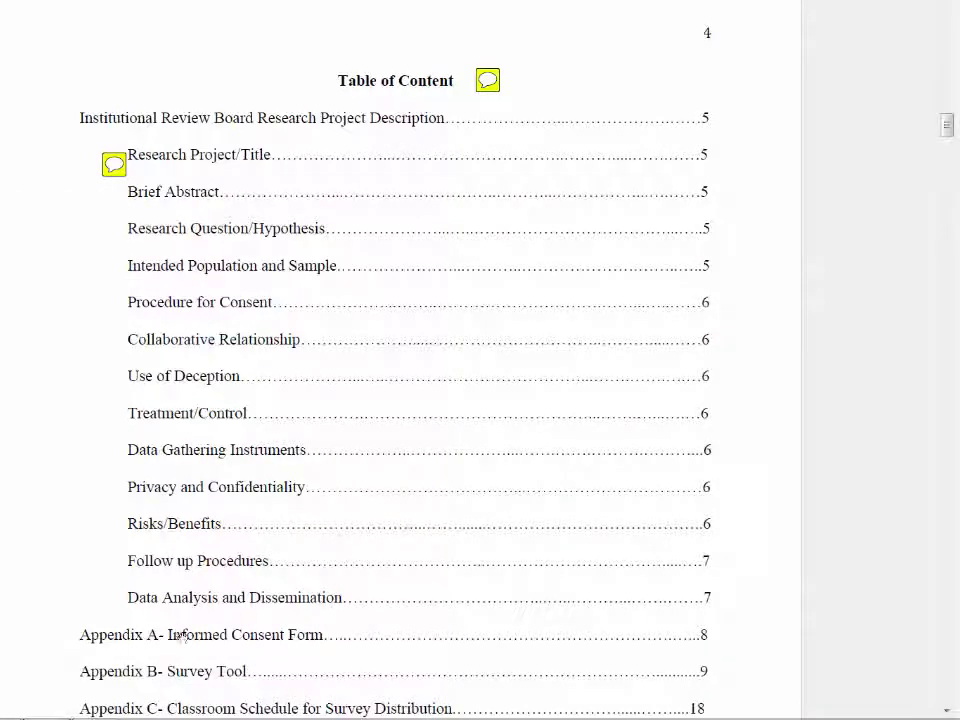
pyautogui.moveTo(108, 166)
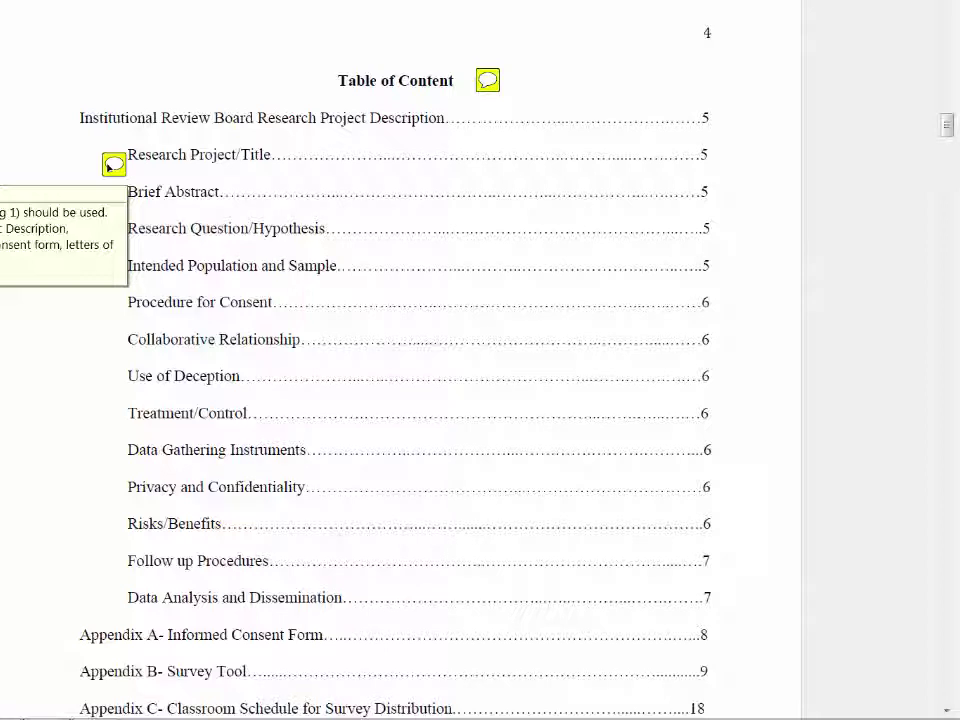
pyautogui.scroll(-2, 195, 270)
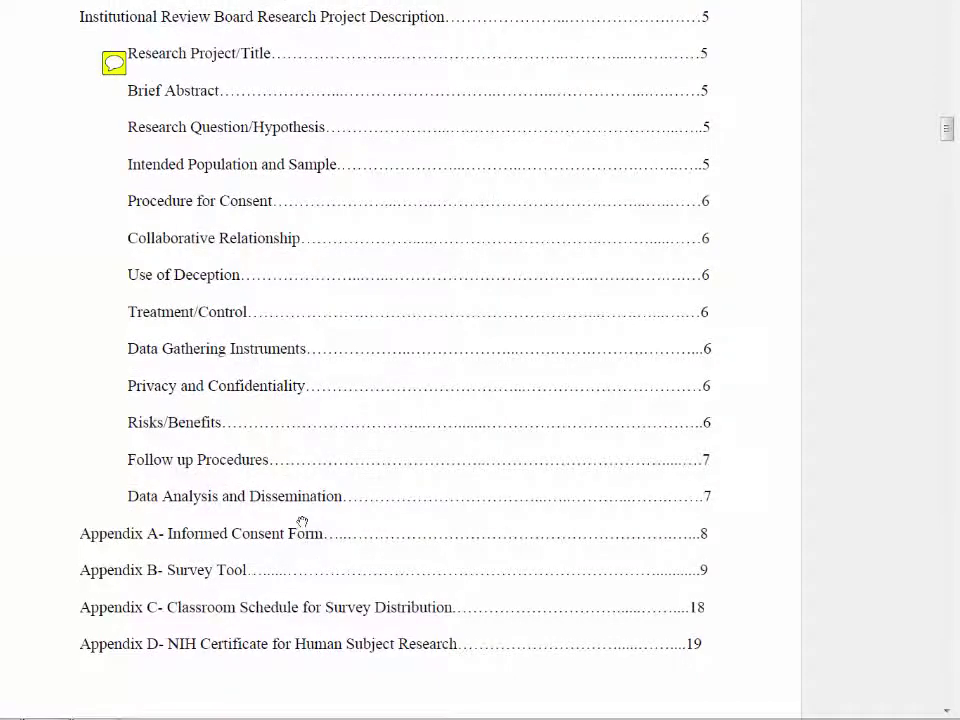
pyautogui.scroll(-1, 302, 521)
pyautogui.scroll(-12, 302, 521)
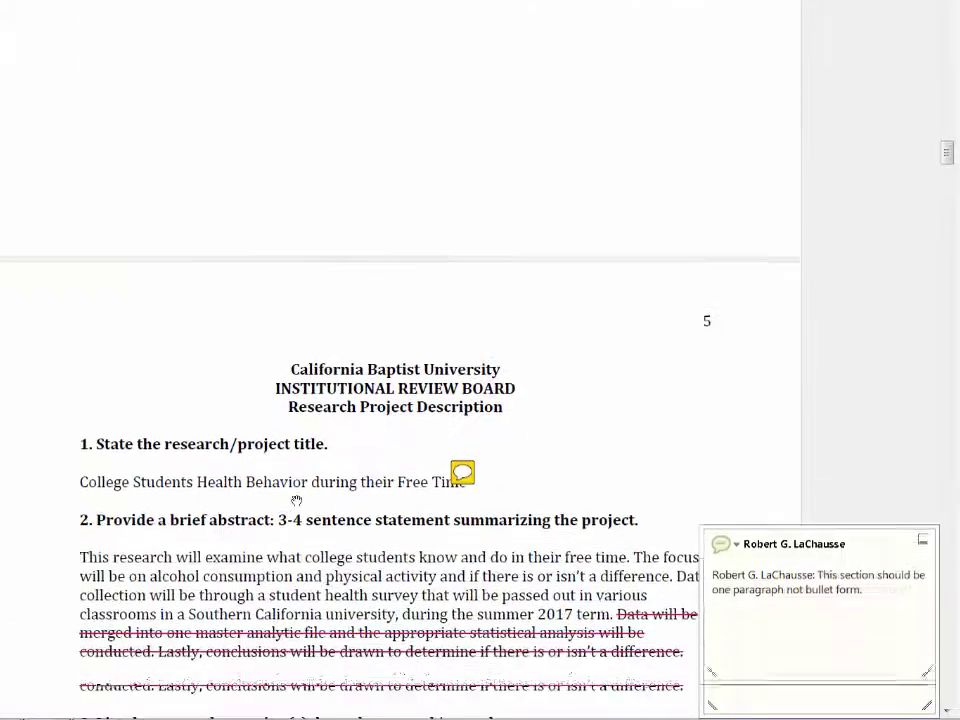
# Read the advisor's comment on the page 5 title.
pyautogui.scroll(-4, 296, 500)
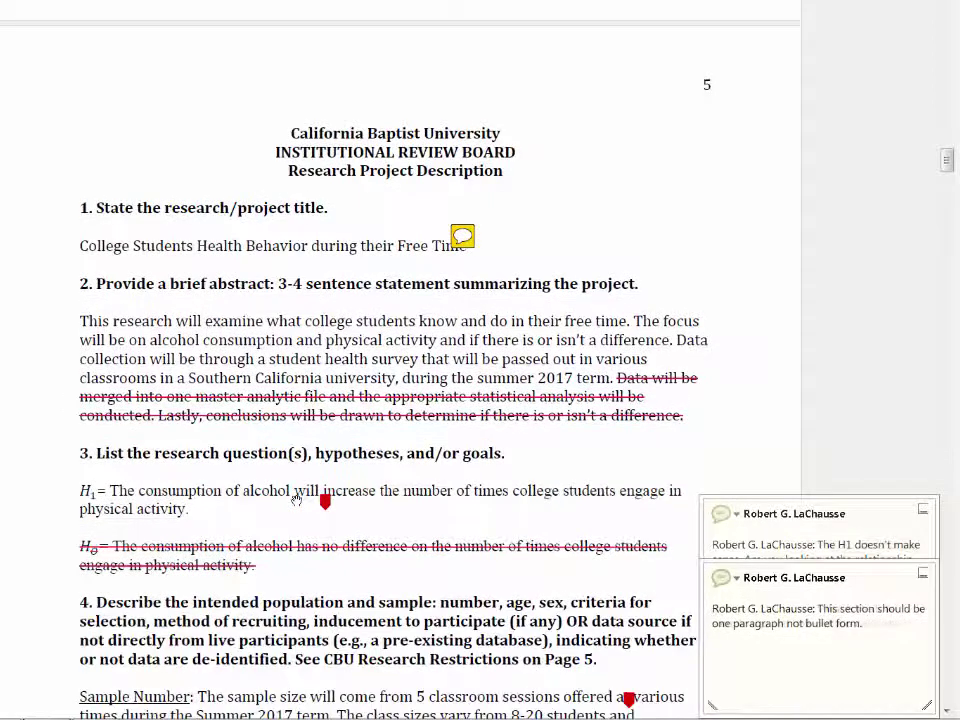
pyautogui.scroll(-2, 296, 500)
pyautogui.moveTo(462, 170)
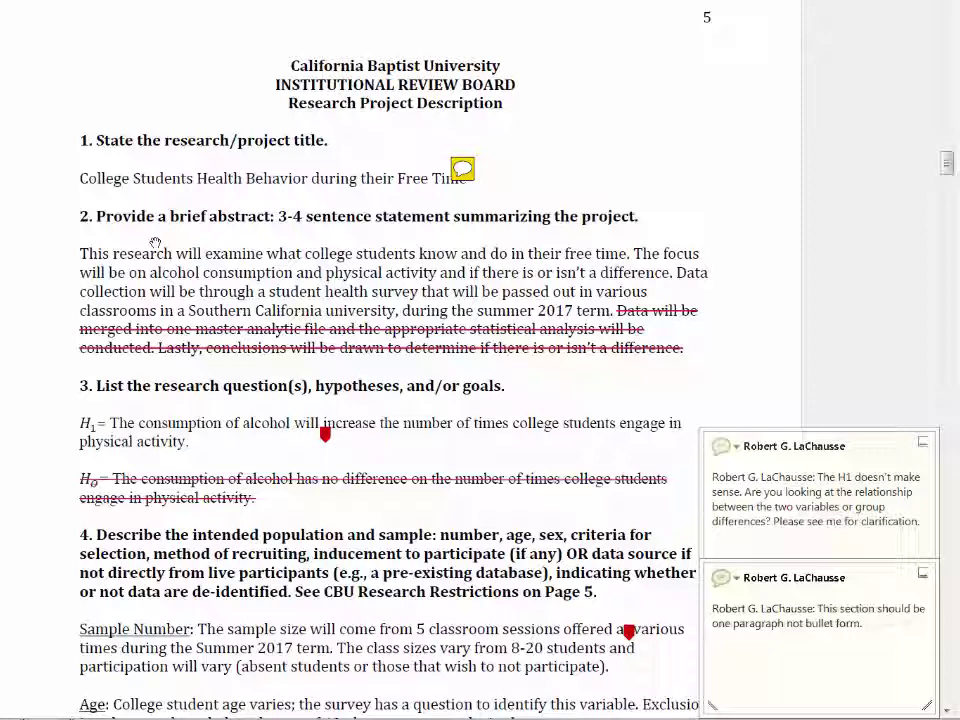
pyautogui.scroll(-1, 212, 283)
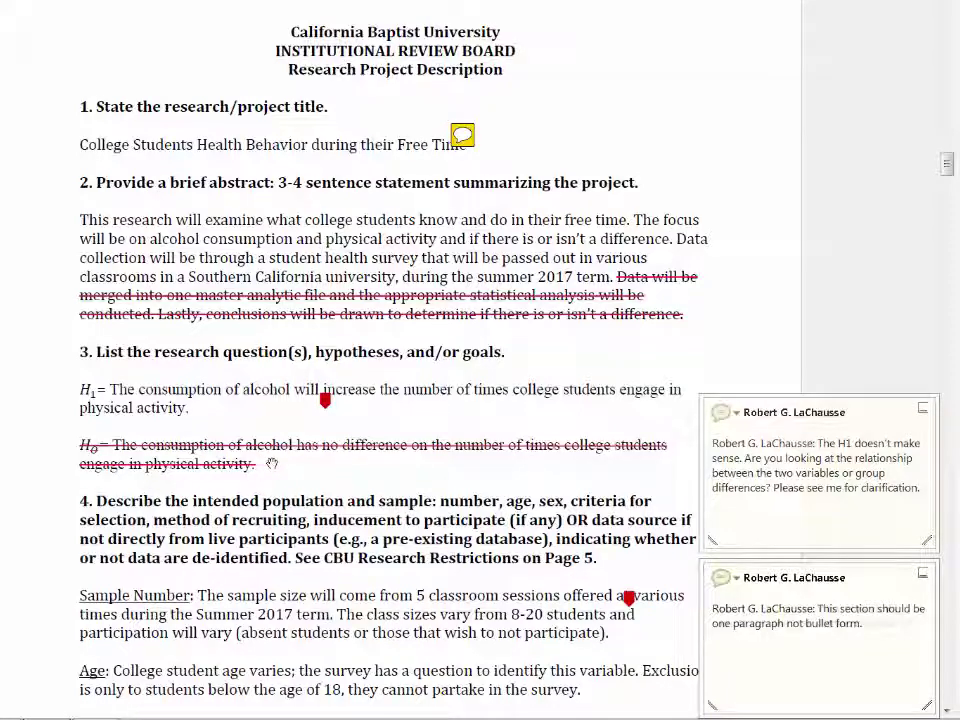
# Scroll to section 4's population and sample-size comments, then bring up the Word sample proposal.
pyautogui.scroll(-3, 271, 463)
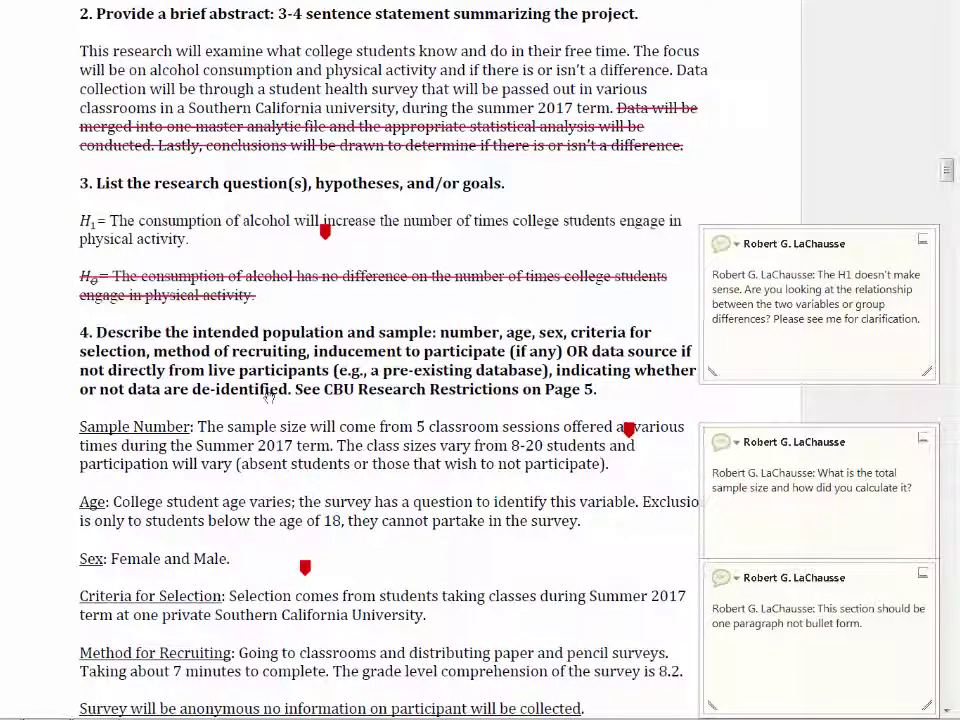
pyautogui.scroll(-1, 263, 396)
pyautogui.scroll(-1, 263, 396)
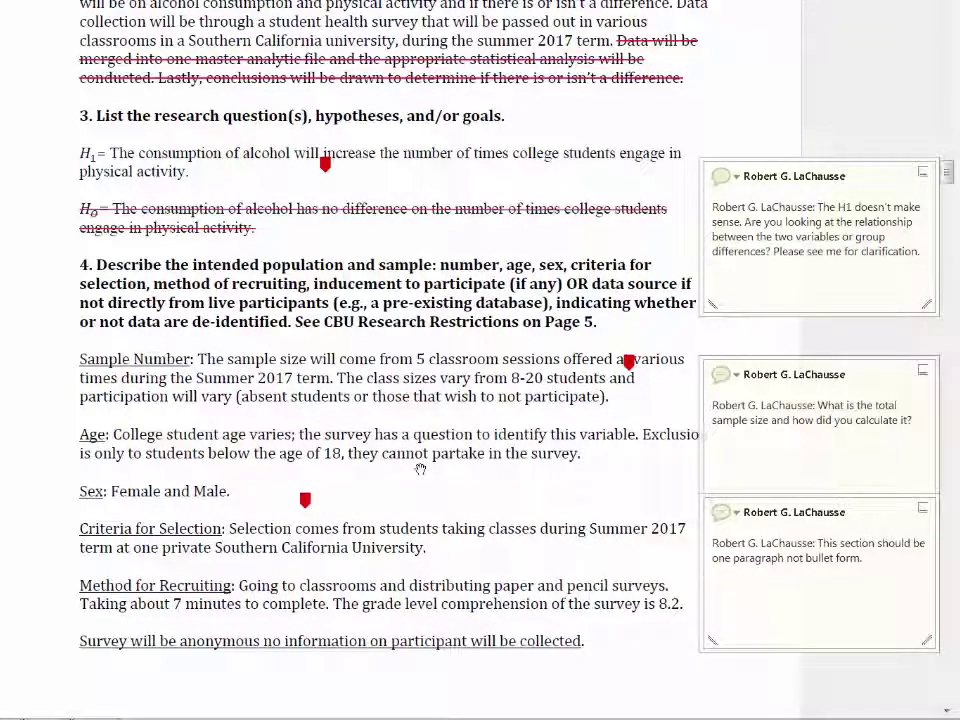
pyautogui.scroll(-3, 420, 469)
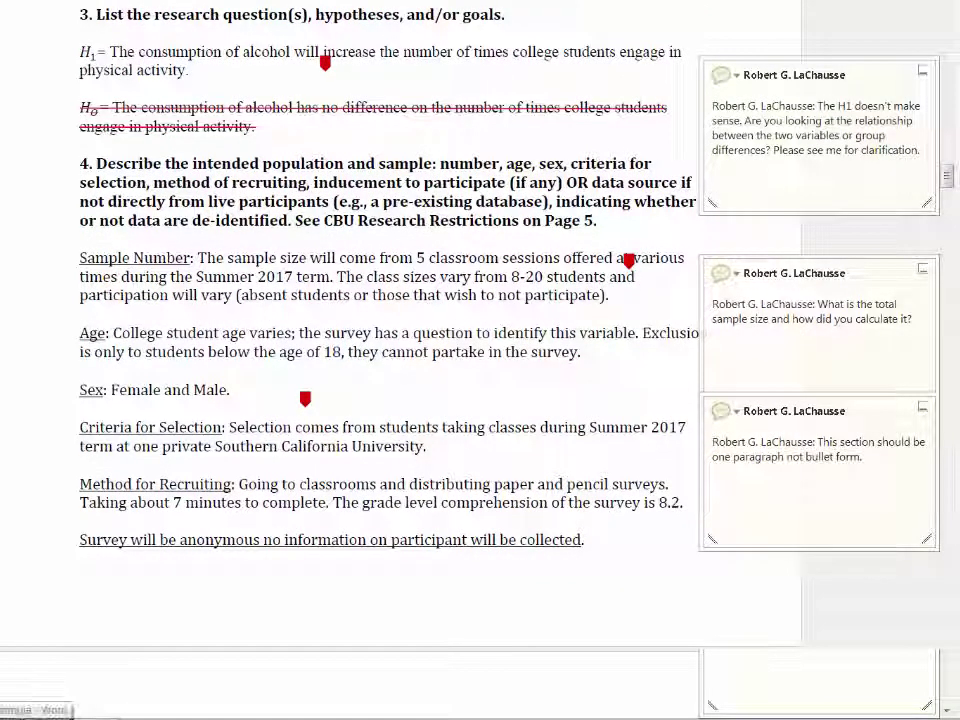
pyautogui.click(35, 712)
pyautogui.scroll(-15, 580, 386)
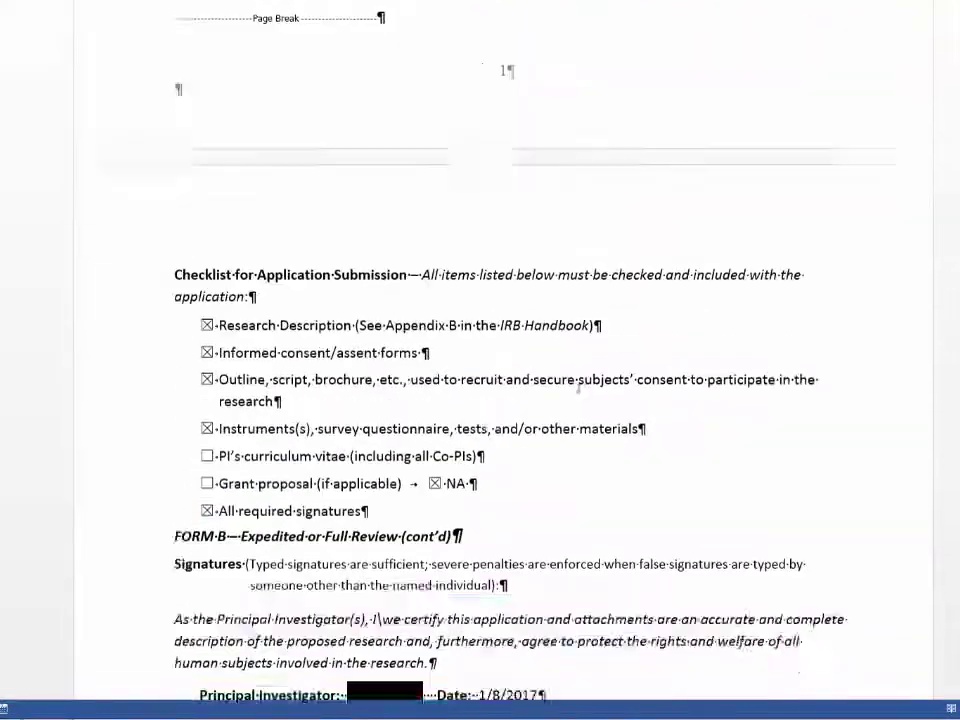
pyautogui.scroll(-15, 580, 386)
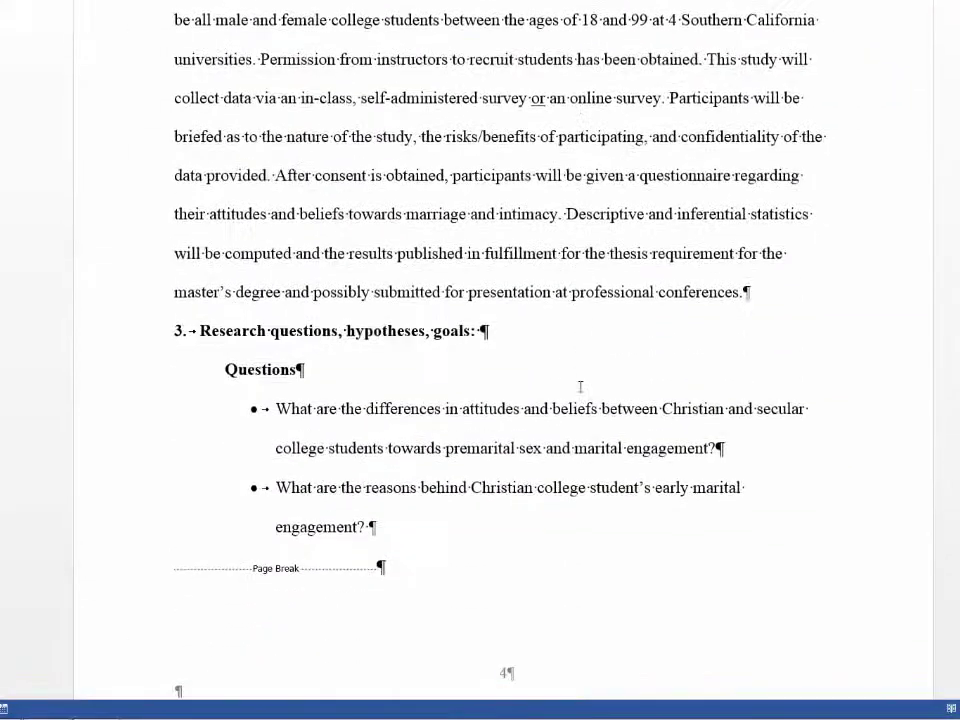
pyautogui.scroll(3, 580, 388)
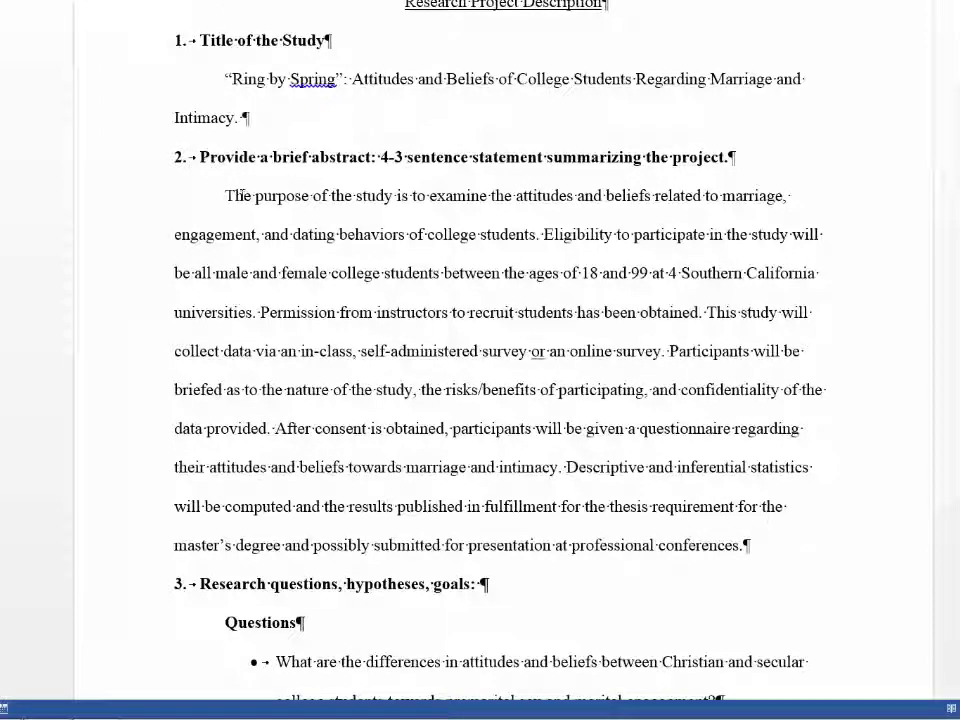
pyautogui.moveTo(226, 195); pyautogui.dragTo(562, 238)
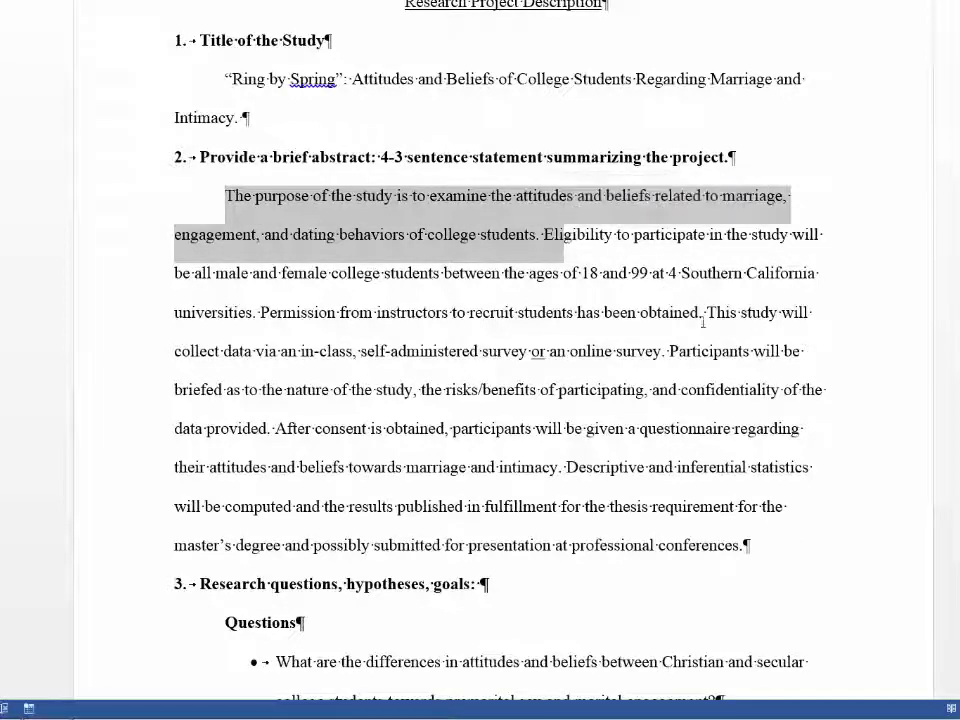
pyautogui.moveTo(681, 267); pyautogui.dragTo(505, 196)
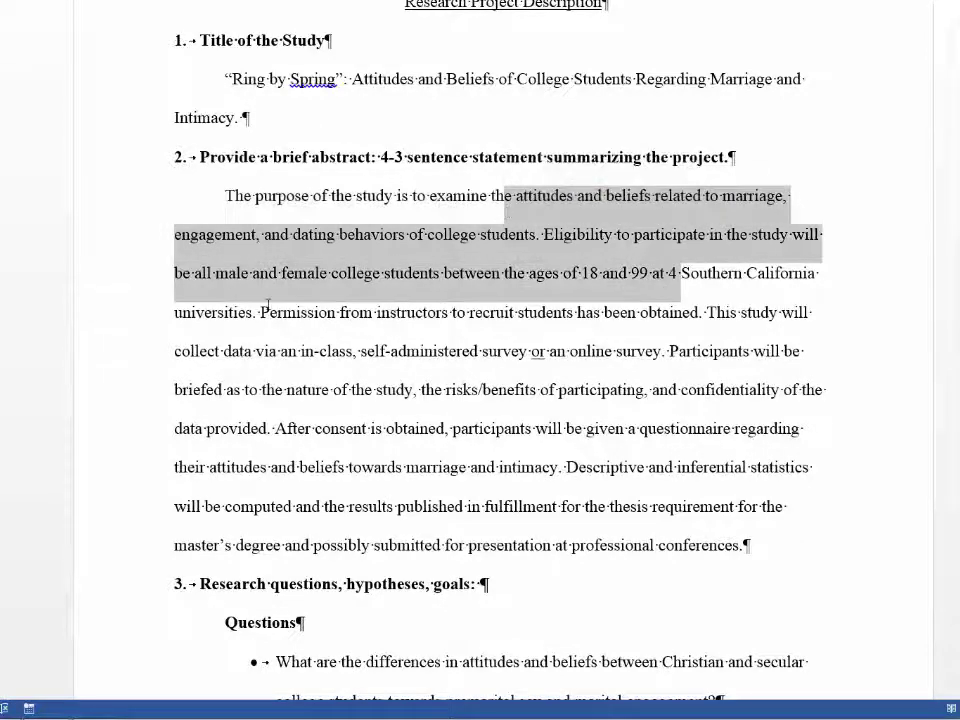
pyautogui.moveTo(273, 313); pyautogui.dragTo(784, 567)
pyautogui.click(615, 495)
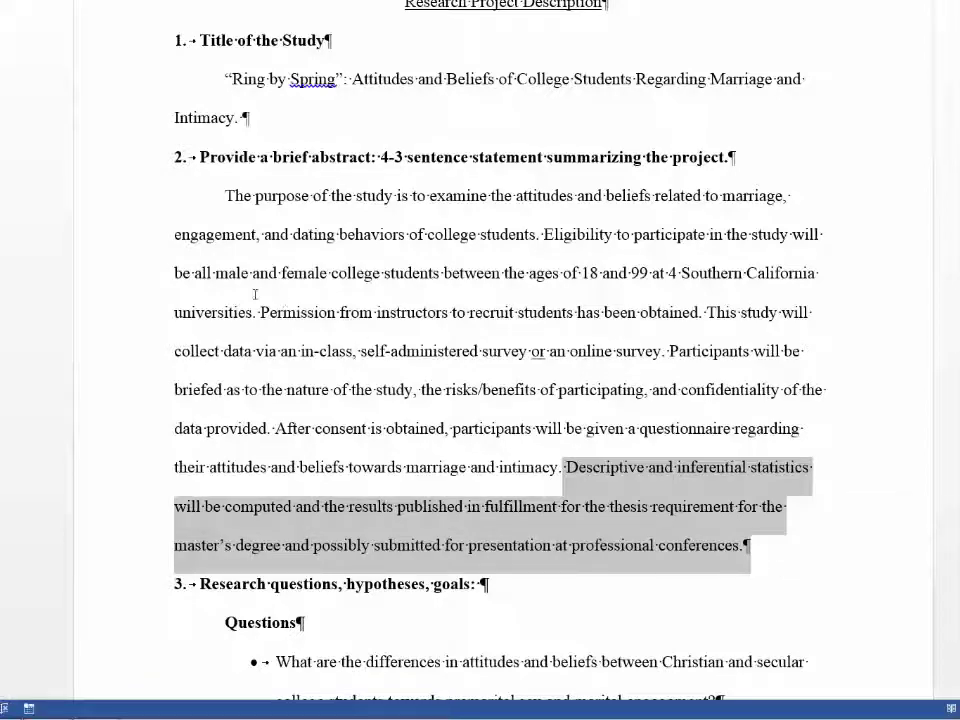
pyautogui.scroll(-7, 457, 340)
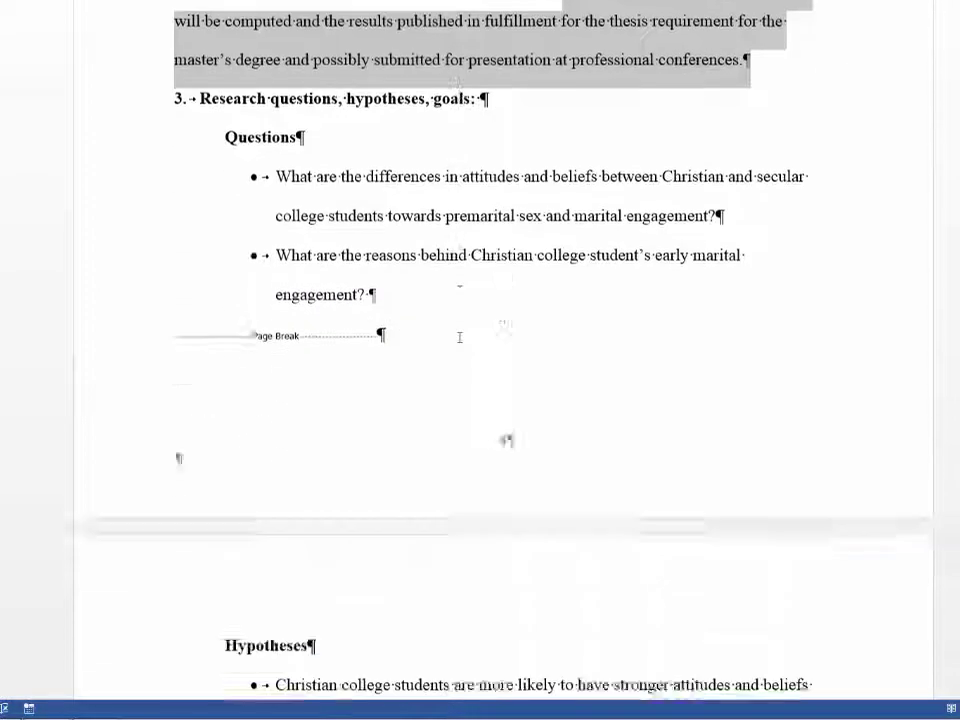
pyautogui.moveTo(804, 508); pyautogui.dragTo(282, 292)
pyautogui.scroll(-3, 234, 190)
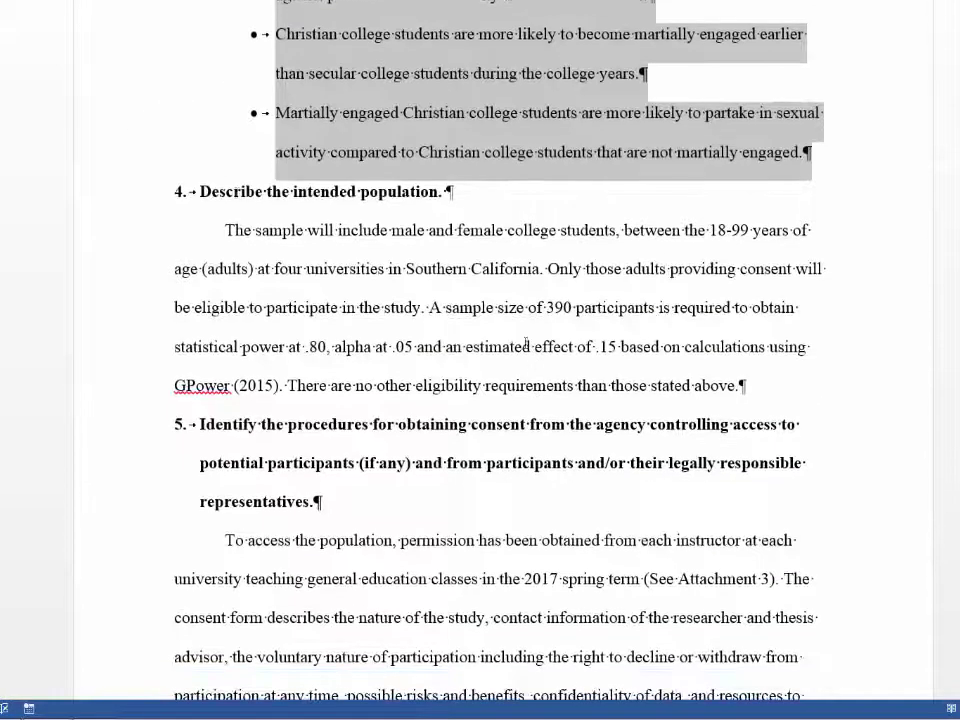
pyautogui.moveTo(234, 190); pyautogui.dragTo(557, 270)
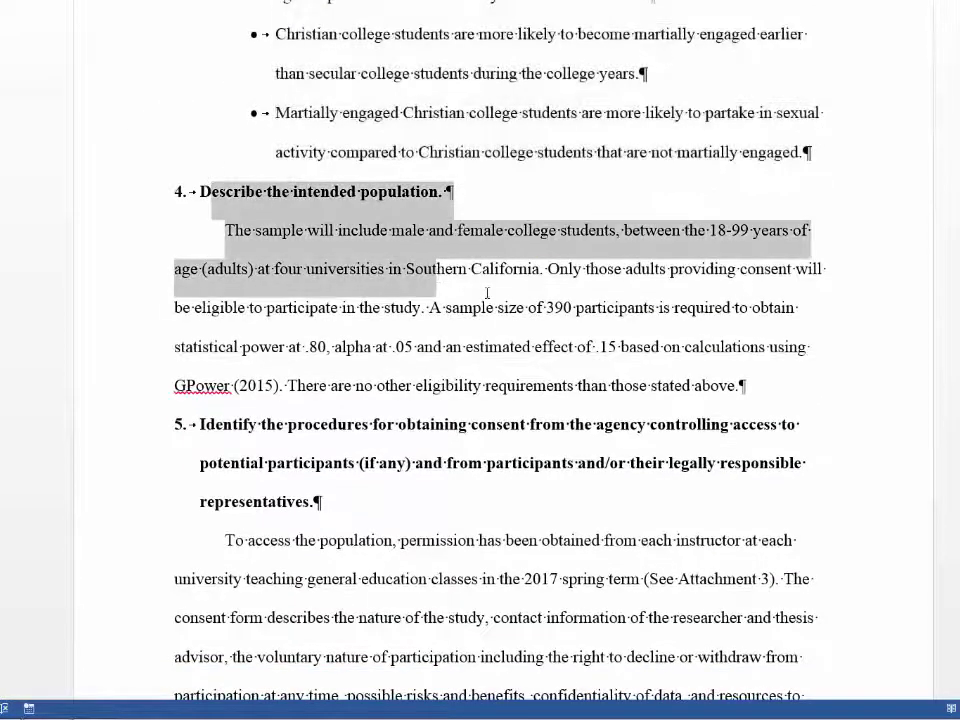
pyautogui.click(473, 268)
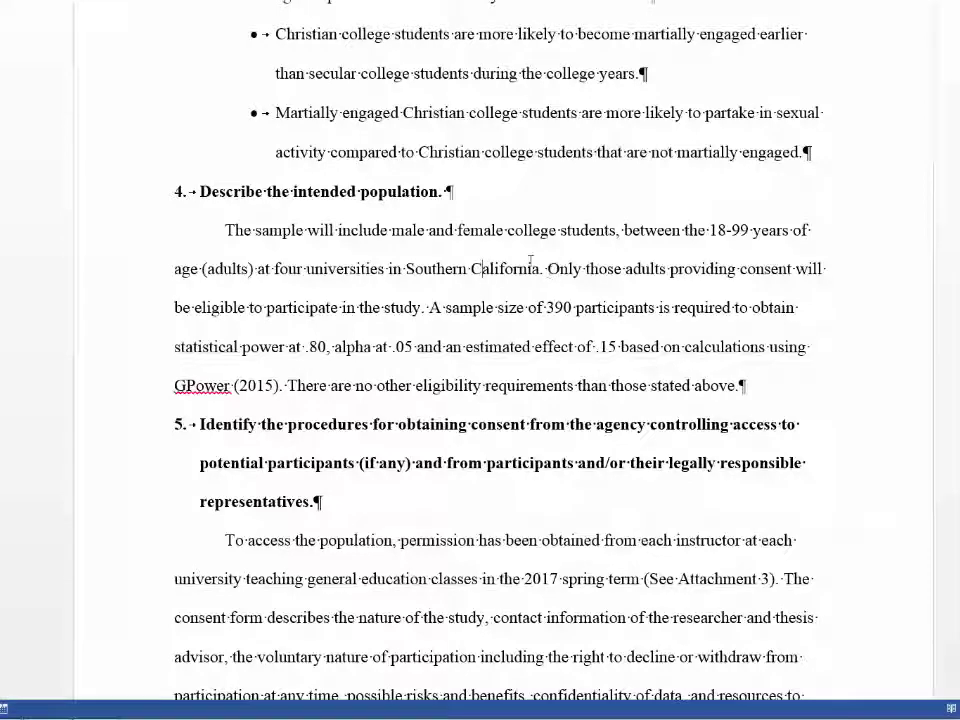
pyautogui.moveTo(548, 268); pyautogui.dragTo(280, 386)
pyautogui.moveTo(740, 386); pyautogui.dragTo(287, 386)
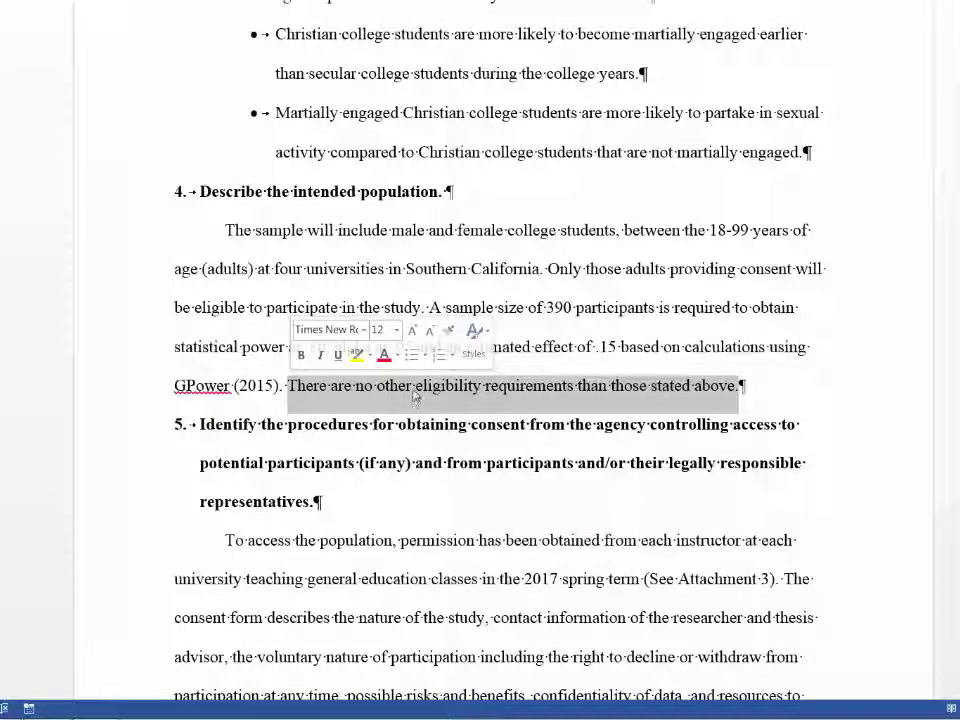
pyautogui.moveTo(756, 380); pyautogui.dragTo(214, 224)
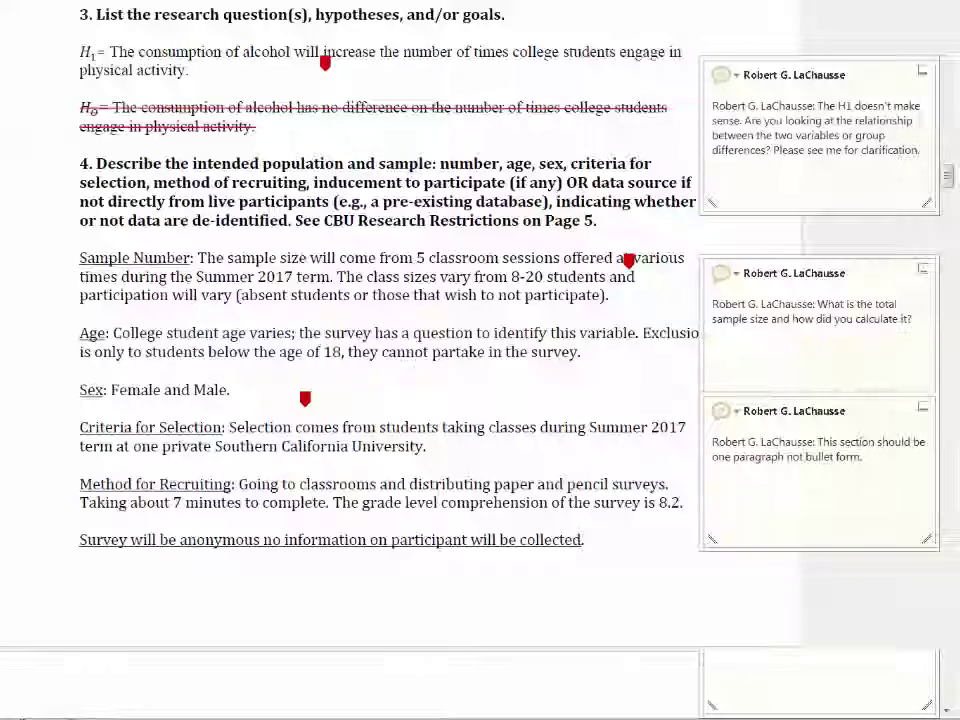
# Expand the advisor's empty comment beside the section 5 consent procedures.
pyautogui.scroll(-10, 262, 451)
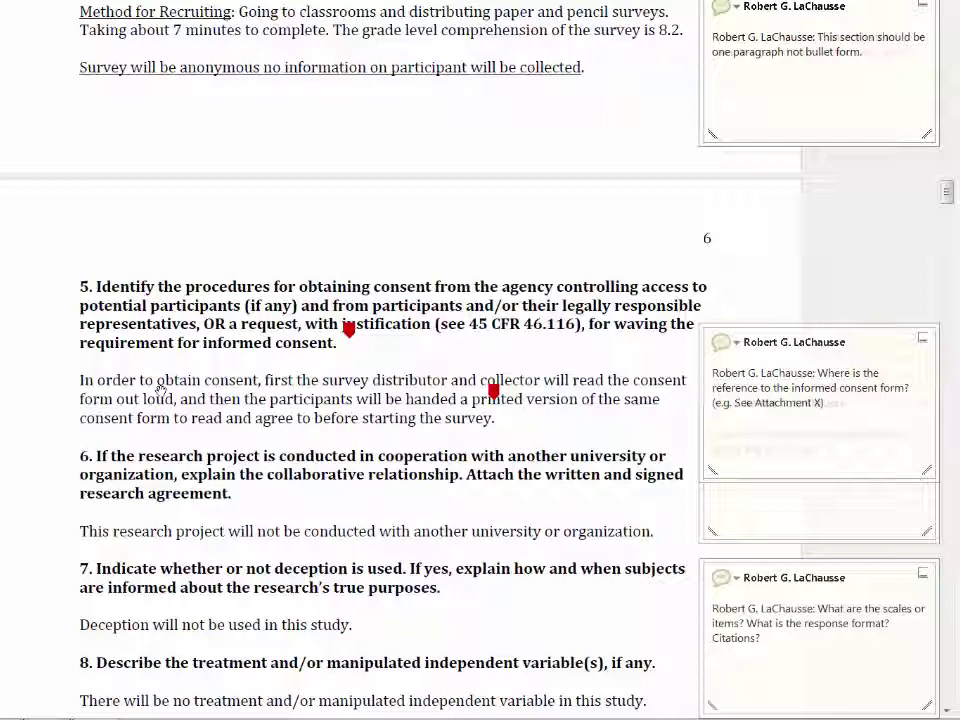
pyautogui.click(744, 508)
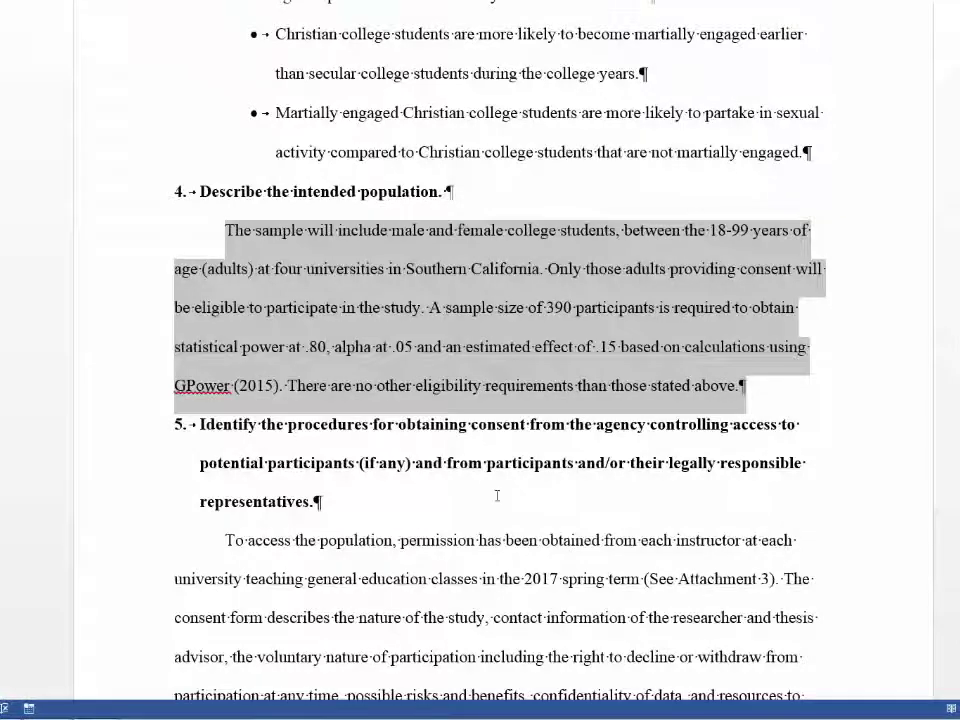
pyautogui.scroll(-1, 497, 496)
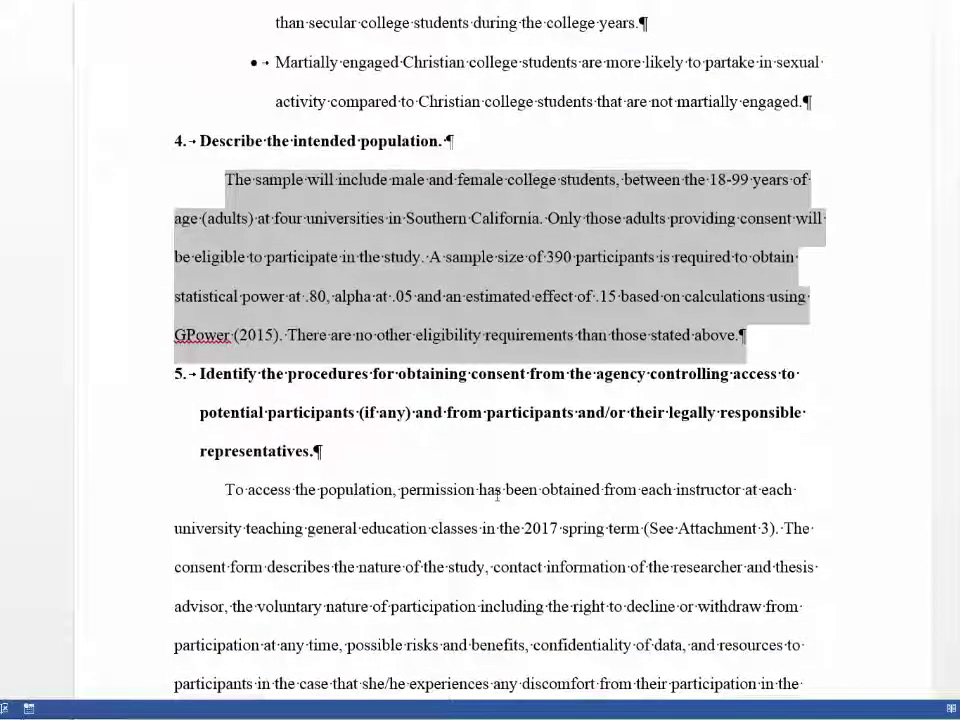
pyautogui.scroll(-3, 497, 496)
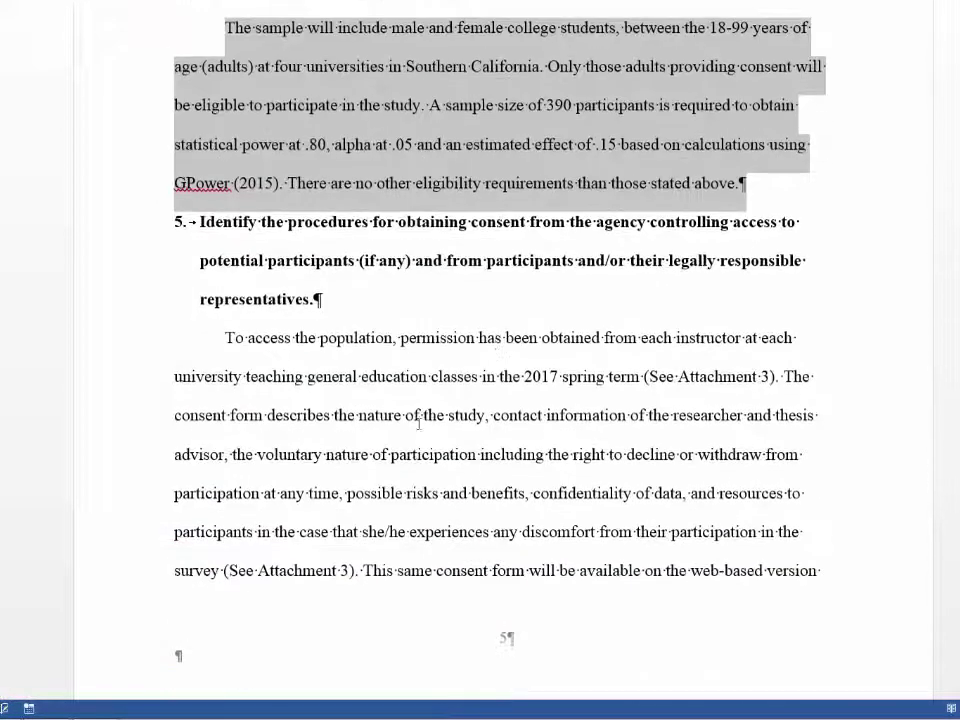
pyautogui.moveTo(240, 300); pyautogui.dragTo(758, 426)
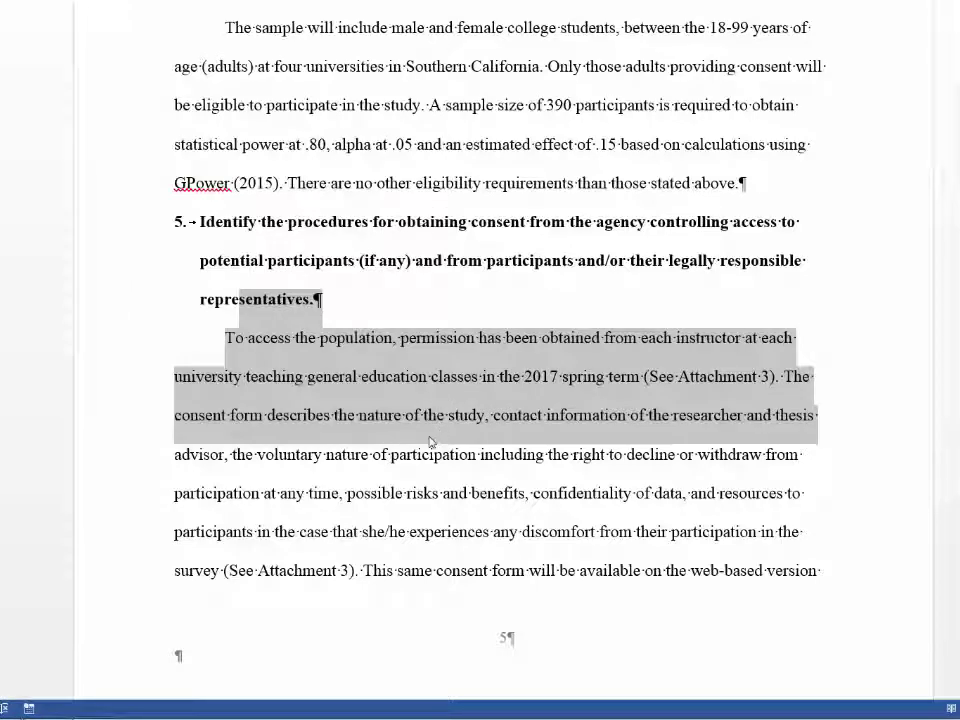
pyautogui.click(713, 392)
pyautogui.moveTo(783, 376); pyautogui.dragTo(829, 589)
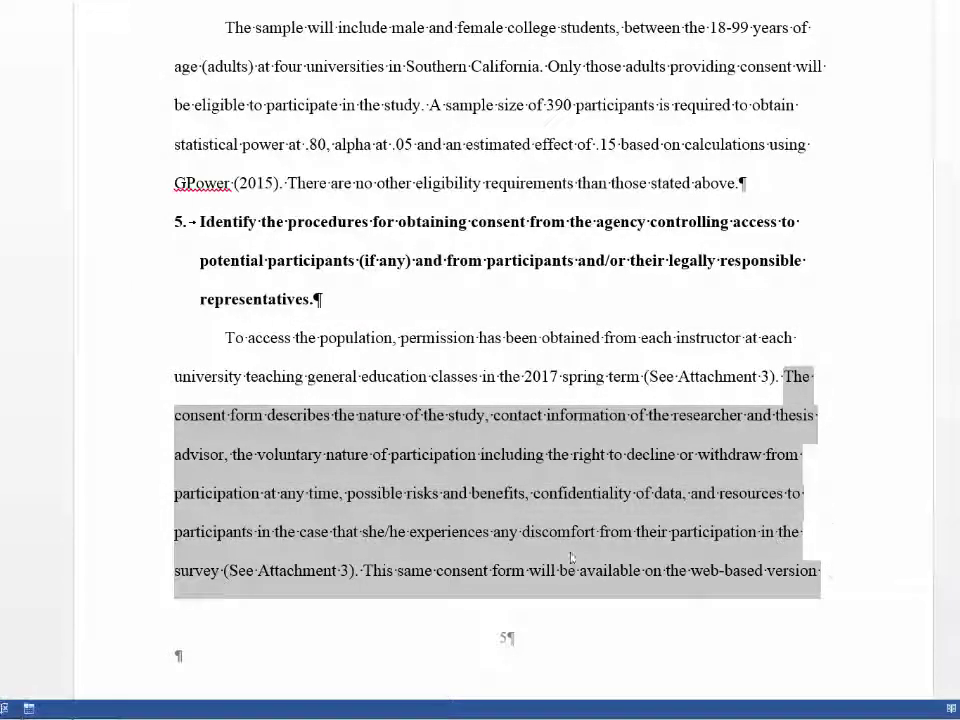
pyautogui.scroll(-1, 506, 515)
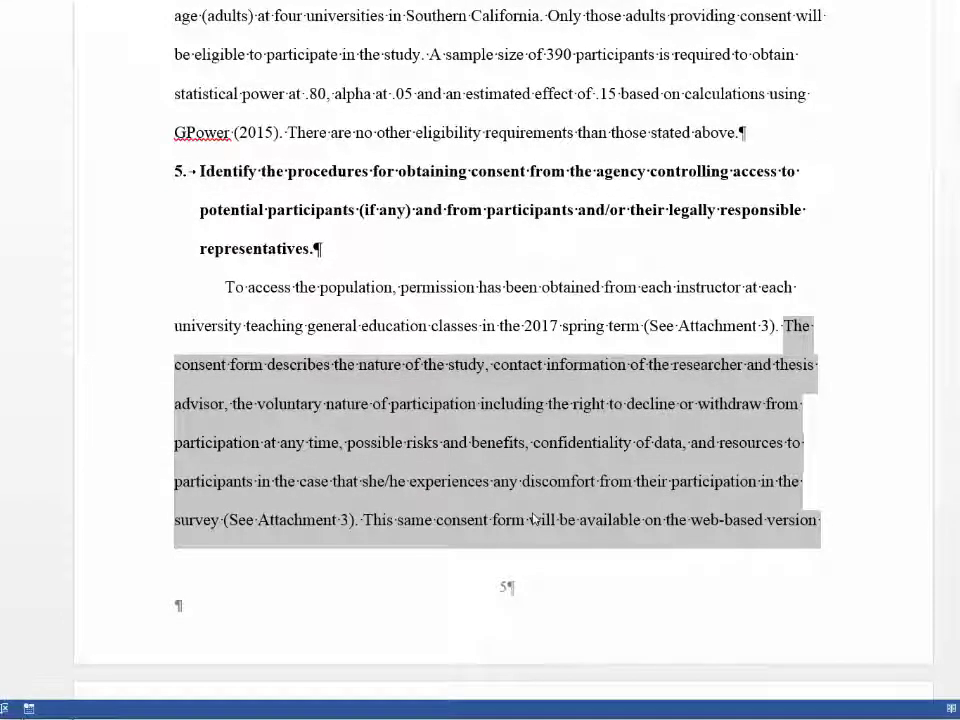
pyautogui.scroll(-1, 520, 517)
pyautogui.click(599, 504)
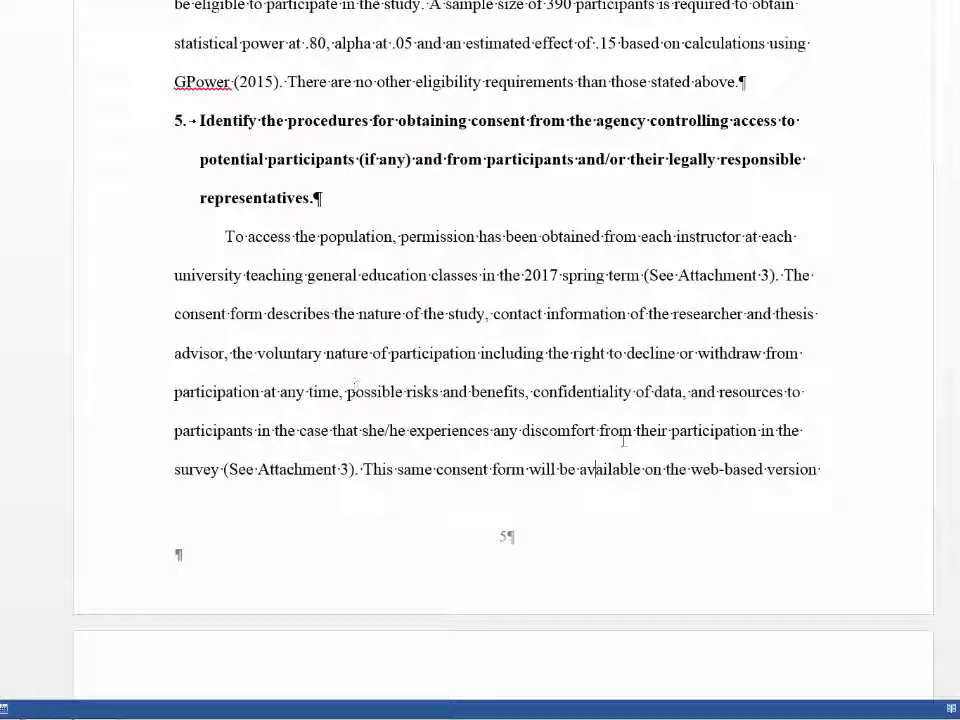
pyautogui.scroll(-3, 471, 427)
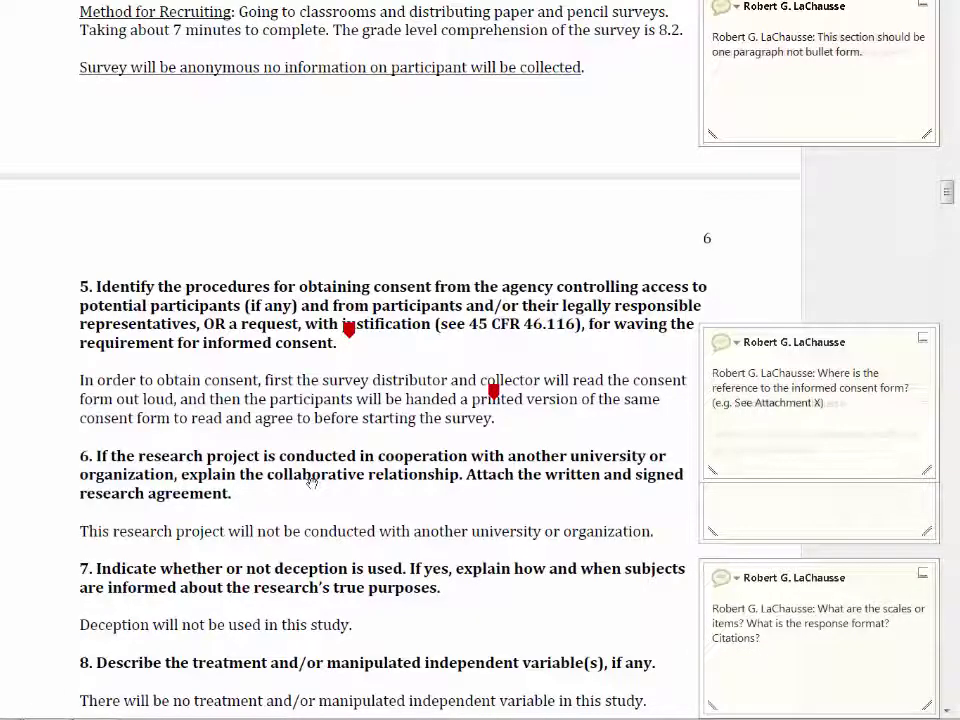
pyautogui.scroll(-1, 310, 483)
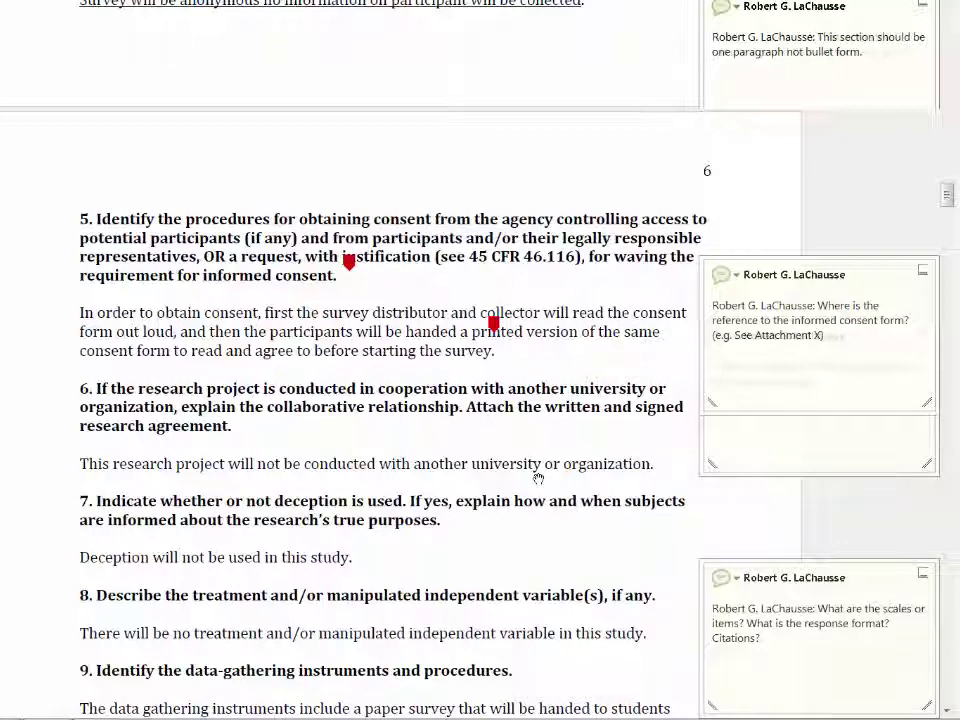
pyautogui.scroll(-1, 538, 478)
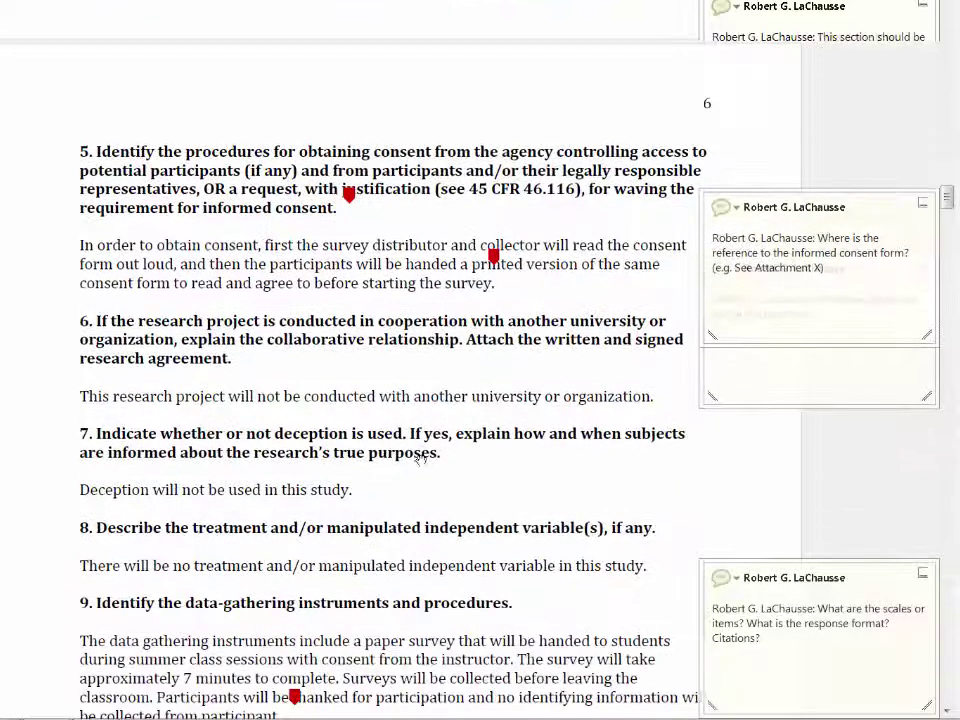
pyautogui.scroll(-1, 290, 489)
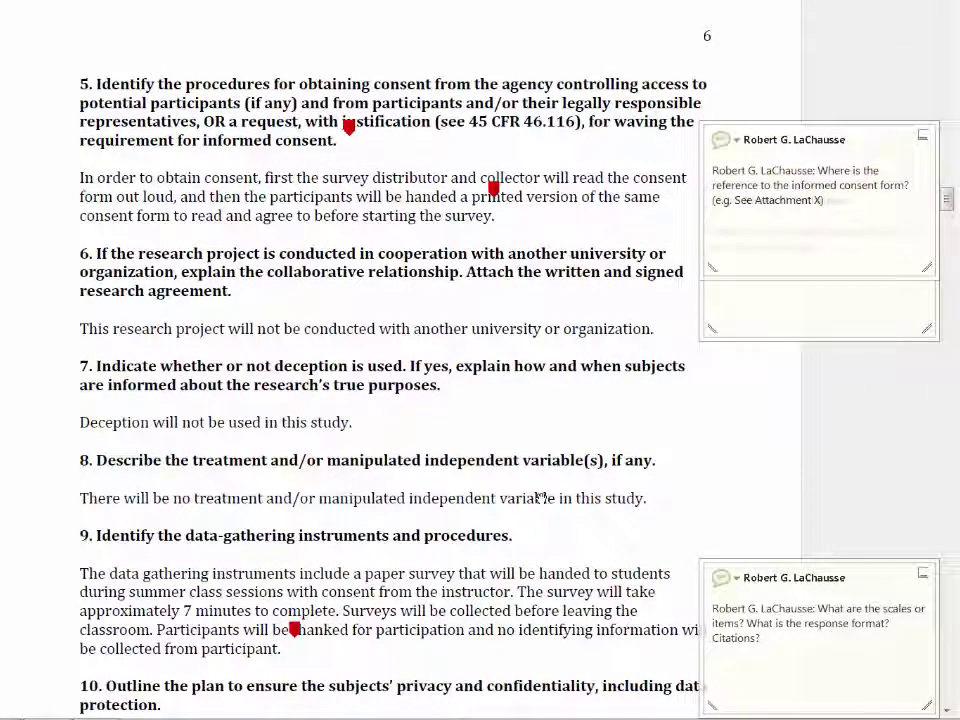
pyautogui.scroll(-1, 541, 496)
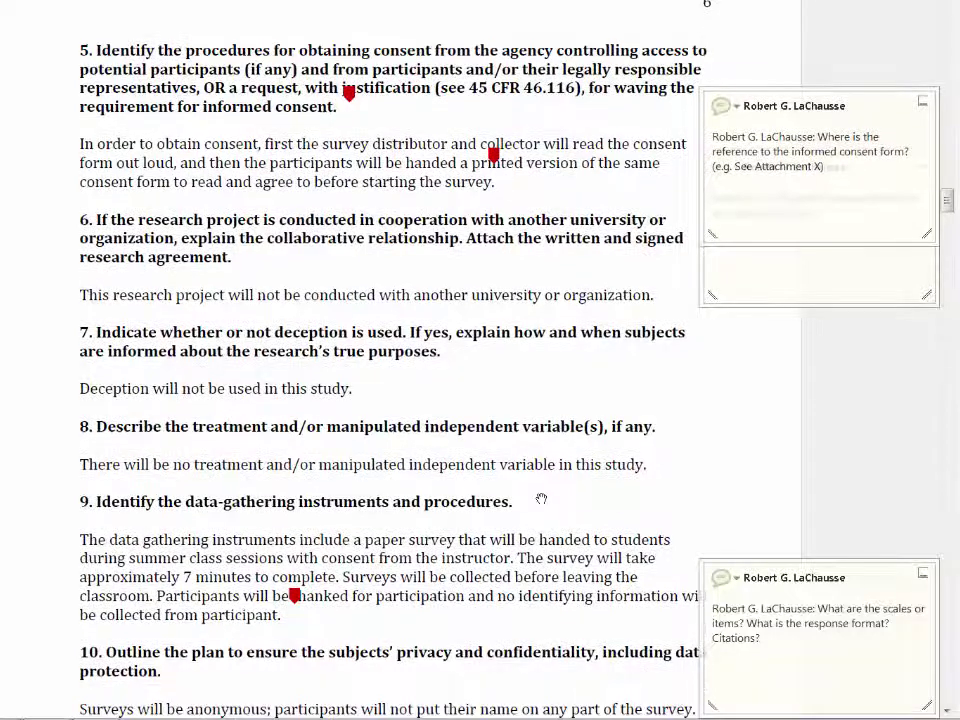
pyautogui.scroll(-2, 541, 497)
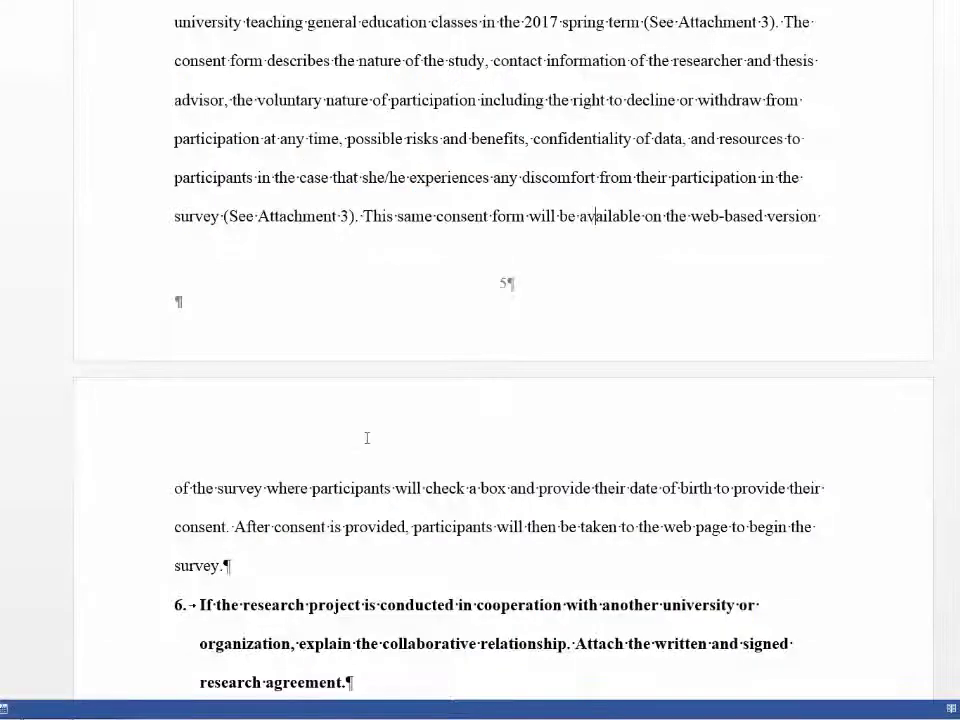
pyautogui.scroll(-5, 364, 437)
pyautogui.scroll(-5, 366, 437)
pyautogui.scroll(-4, 366, 437)
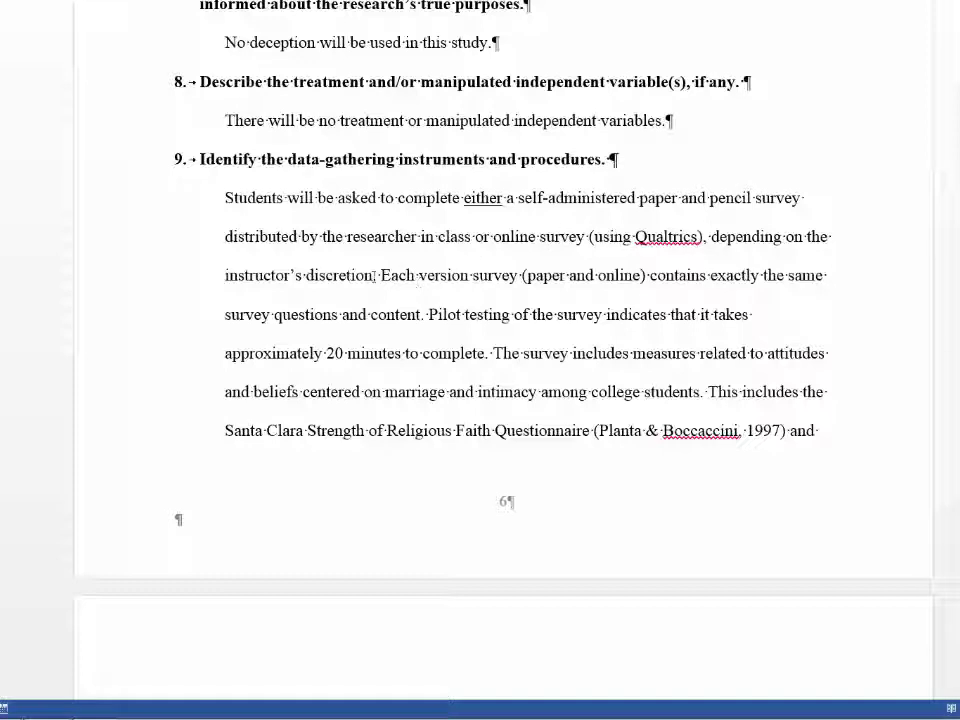
# Mark the 'instructor's discretion' phrase, then the 20-minute pilot timing sentence.
pyautogui.moveTo(375, 275); pyautogui.dragTo(199, 287)
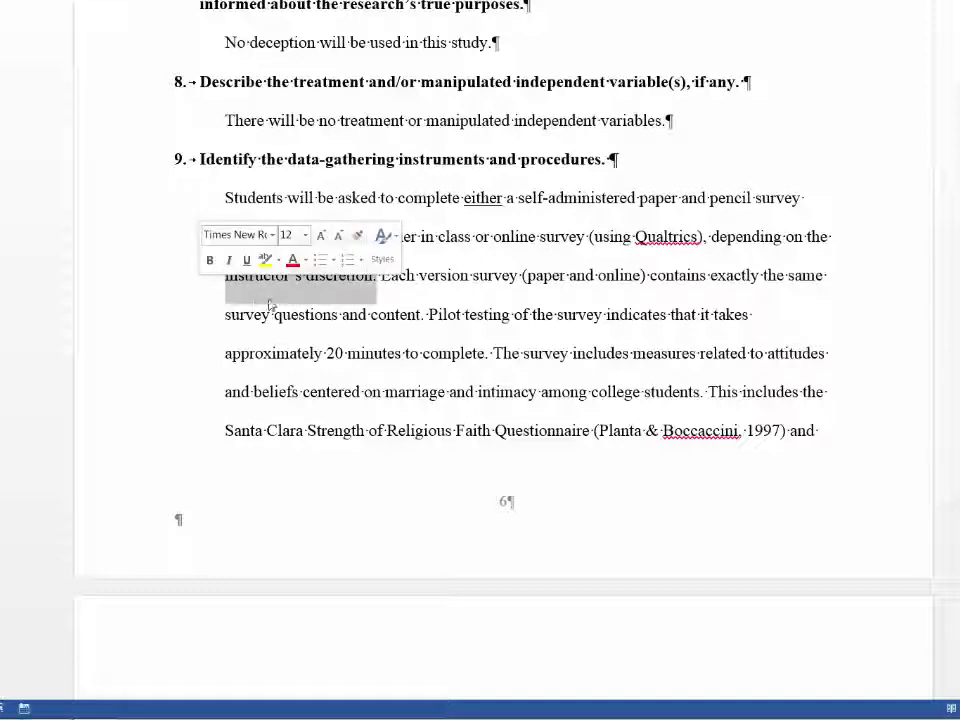
pyautogui.click(401, 353)
pyautogui.scroll(-2, 470, 290)
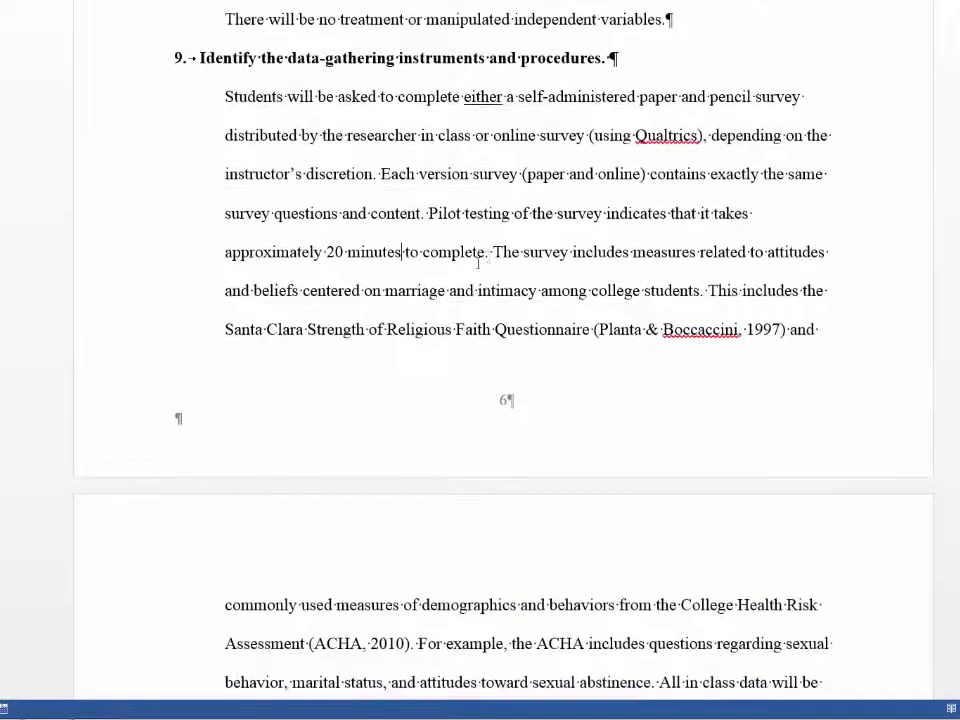
pyautogui.keyDown('ctrl'); pyautogui.click(489, 254); pyautogui.keyUp('ctrl')
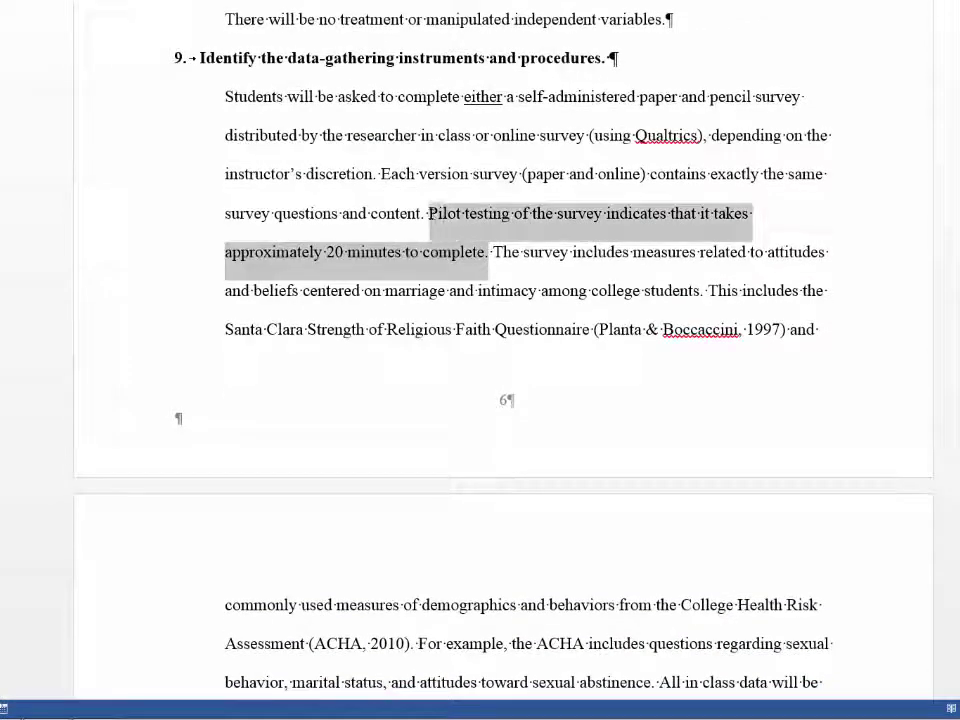
pyautogui.click(464, 254)
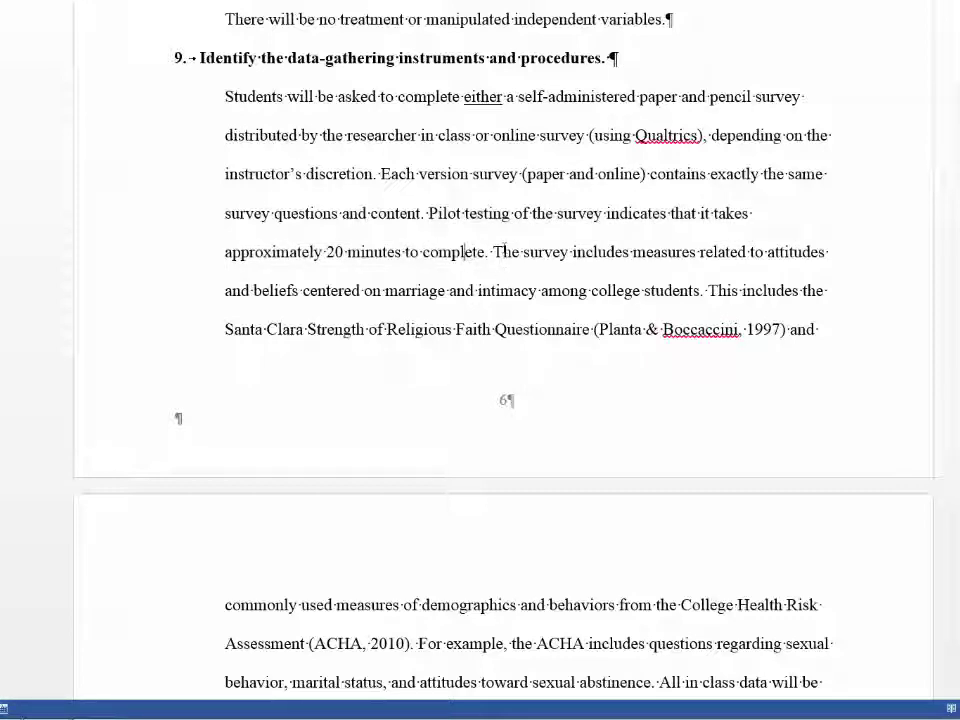
# Mark the survey-measures passage, then narrow to the ACHA example sentence on sexual behavior.
pyautogui.moveTo(508, 256); pyautogui.dragTo(414, 636)
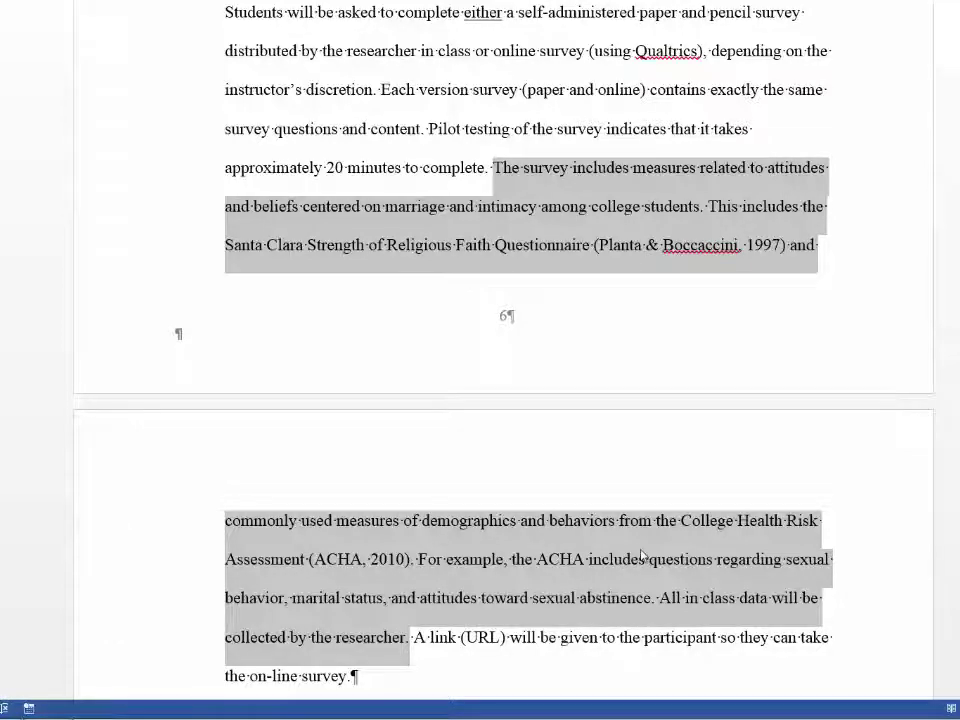
pyautogui.scroll(-3, 640, 555)
pyautogui.click(615, 536)
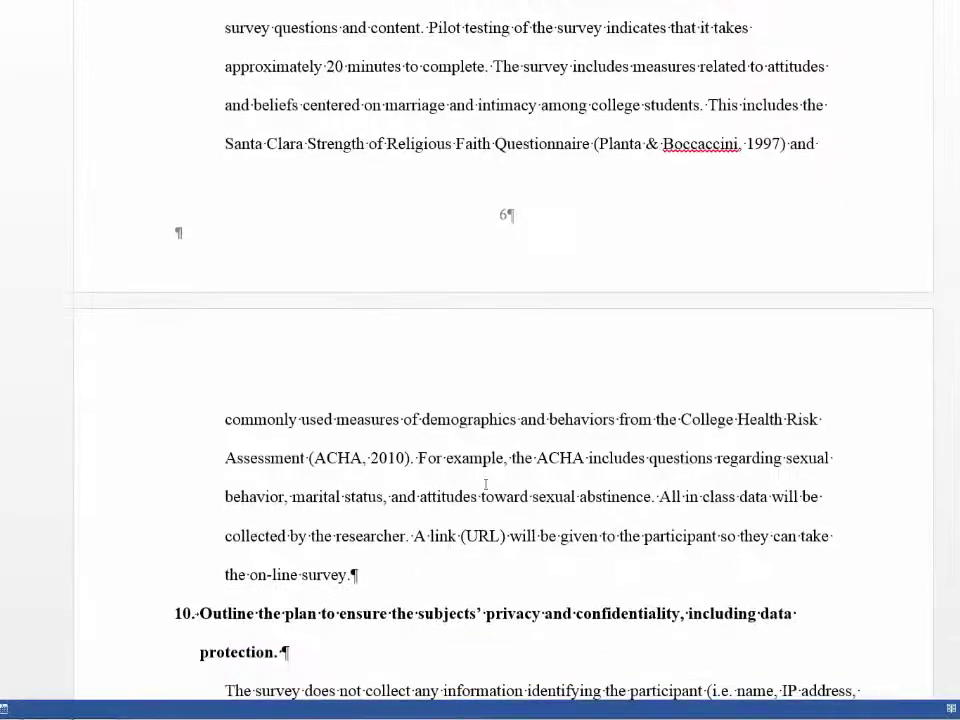
pyautogui.moveTo(634, 495); pyautogui.dragTo(418, 458)
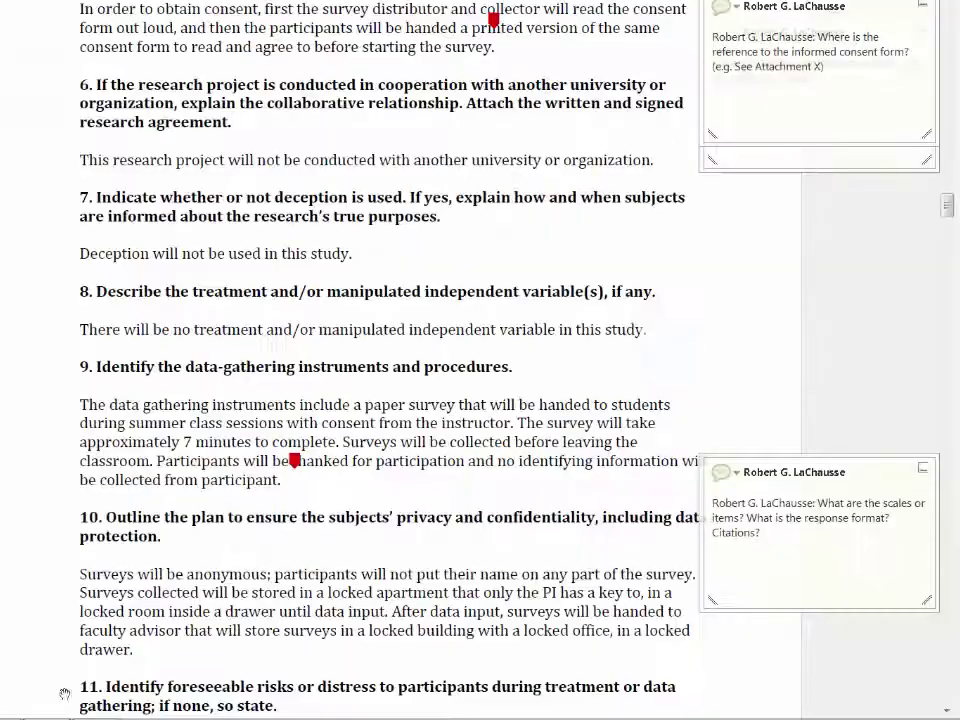
# Scroll the IRB PDF through items 6–12 to the comment on scales, response format and citations.
pyautogui.scroll(-2, 330, 450)
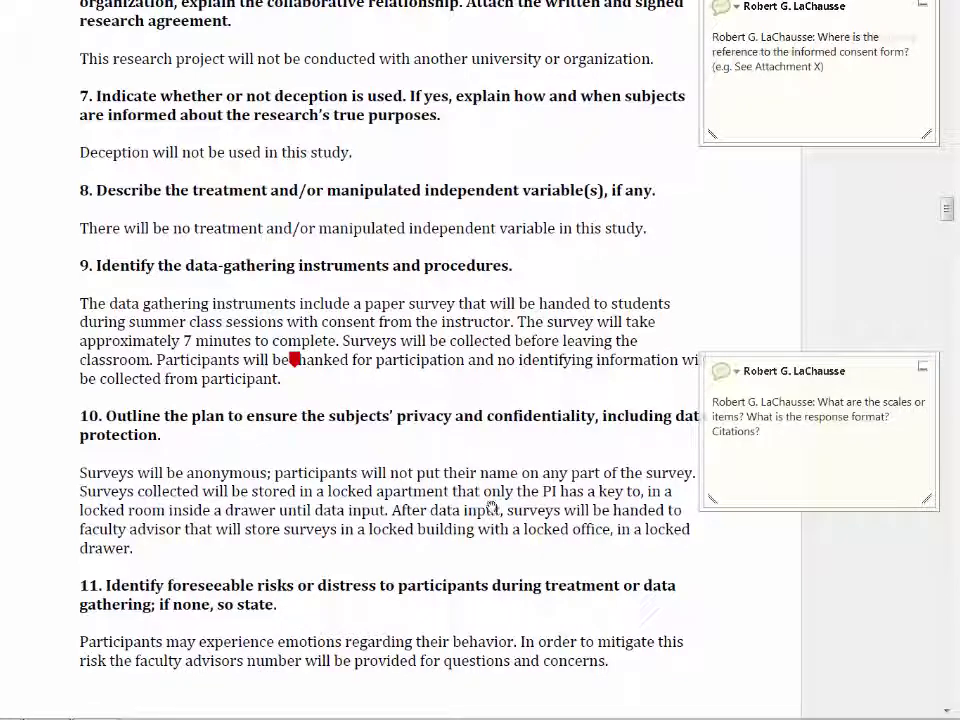
pyautogui.scroll(-4, 490, 503)
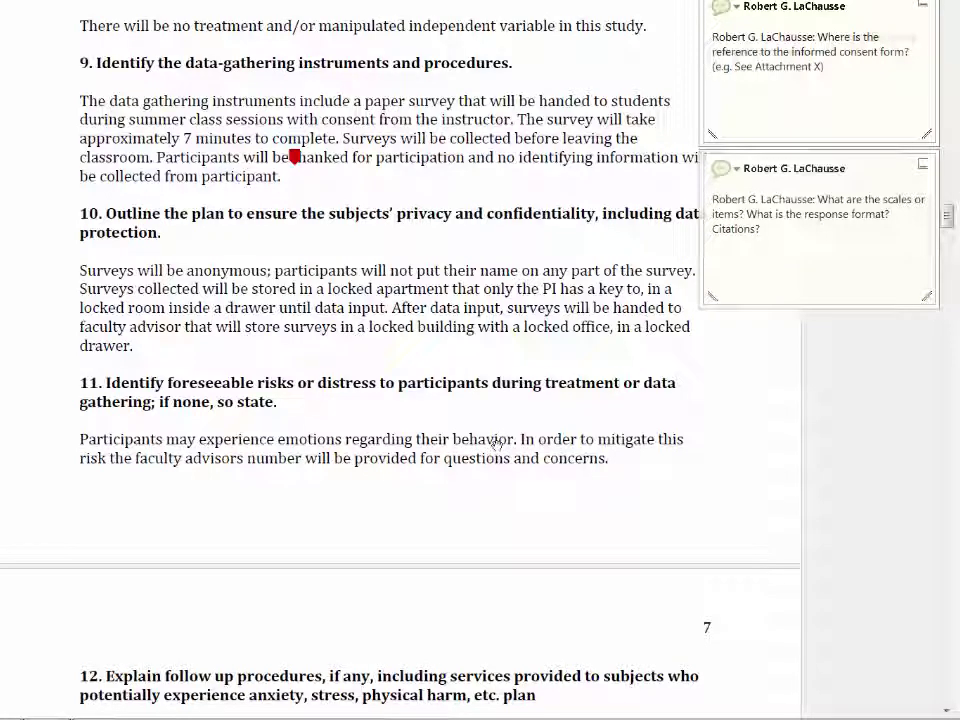
pyautogui.scroll(-1, 497, 446)
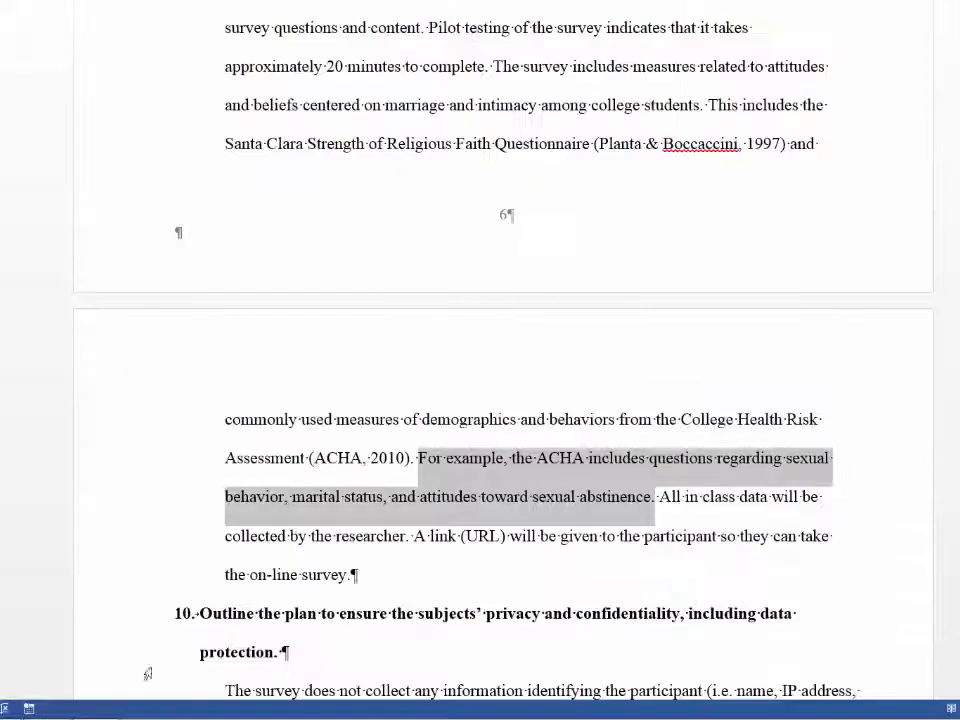
# Scroll to item 11 and mark its minimal-risks and psychological-risks phrases.
pyautogui.scroll(-3, 395, 538)
pyautogui.scroll(-6, 395, 538)
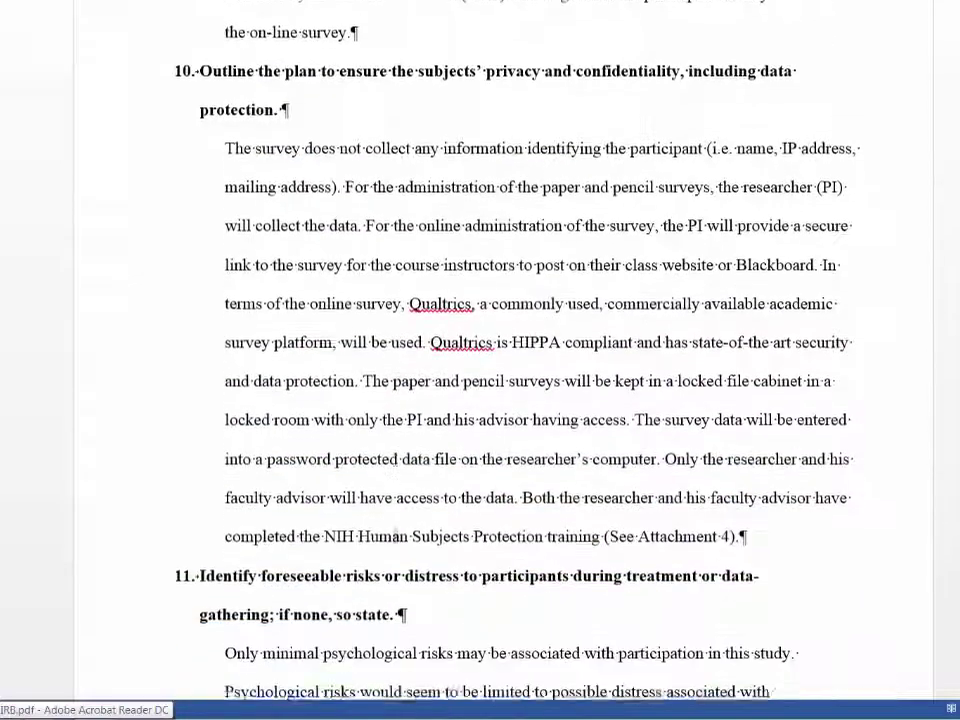
pyautogui.click(229, 297)
pyautogui.moveTo(225, 290); pyautogui.dragTo(528, 305)
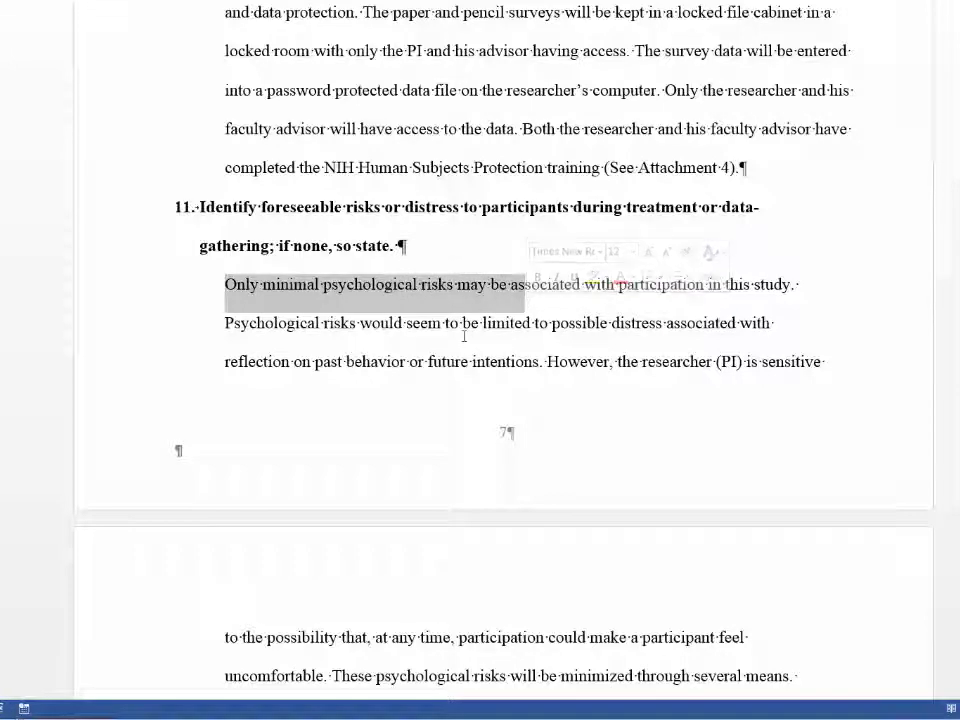
pyautogui.moveTo(234, 330); pyautogui.dragTo(690, 337)
pyautogui.click(616, 378)
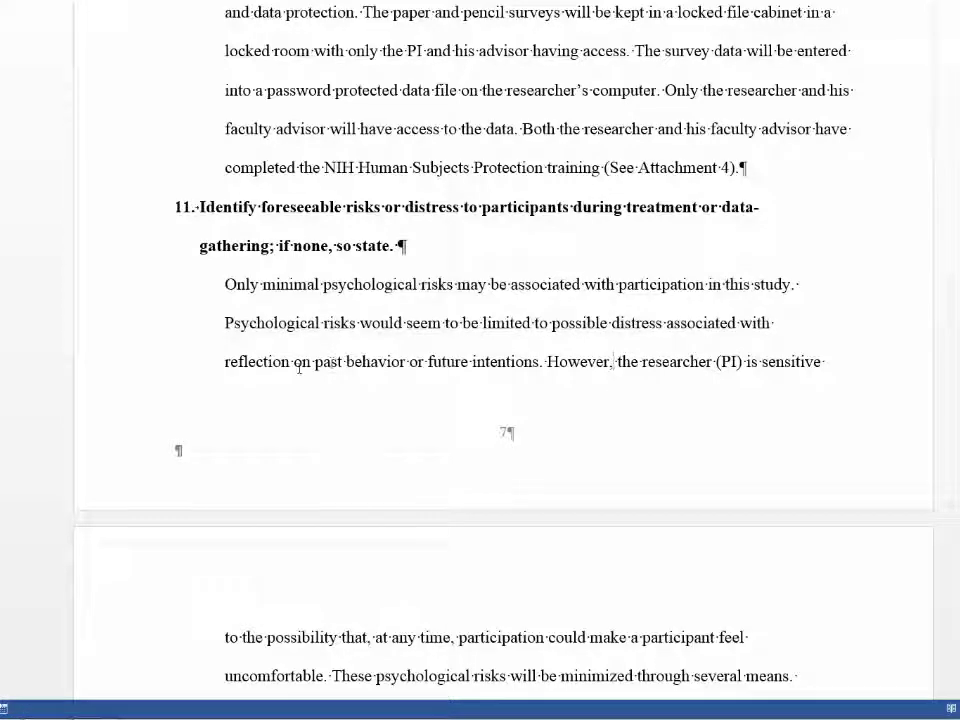
# Mark the passage from 'However' through 'distress occurs', then the phrase 'to decline participation'.
pyautogui.scroll(-2, 494, 360)
pyautogui.click(549, 261)
pyautogui.moveTo(581, 294); pyautogui.dragTo(817, 590)
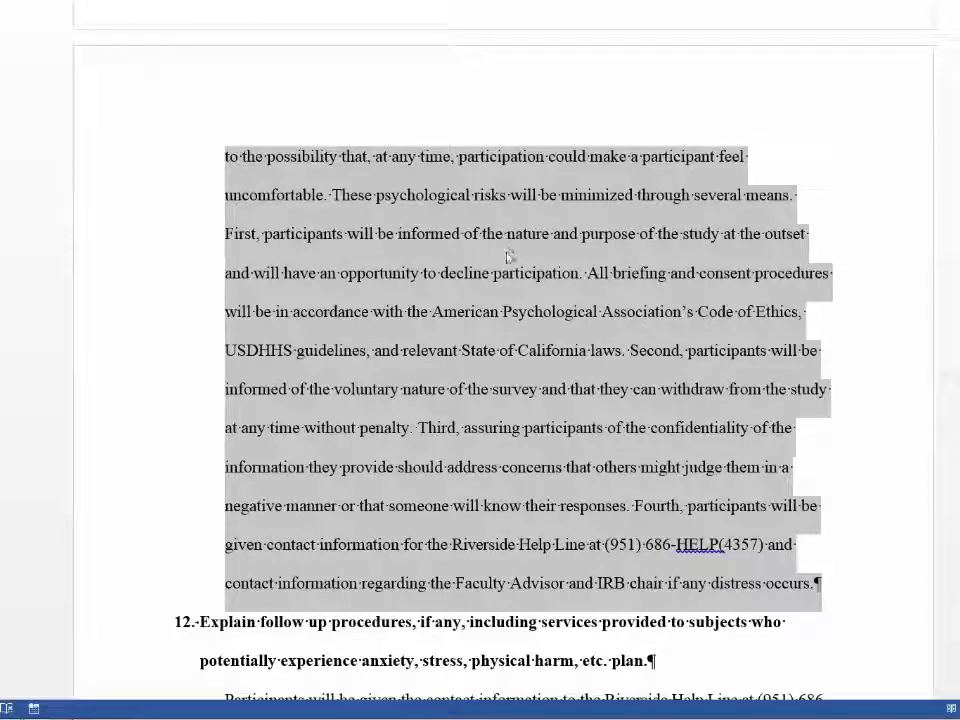
pyautogui.click(473, 285)
pyautogui.moveTo(583, 272); pyautogui.dragTo(420, 272)
pyautogui.click(590, 336)
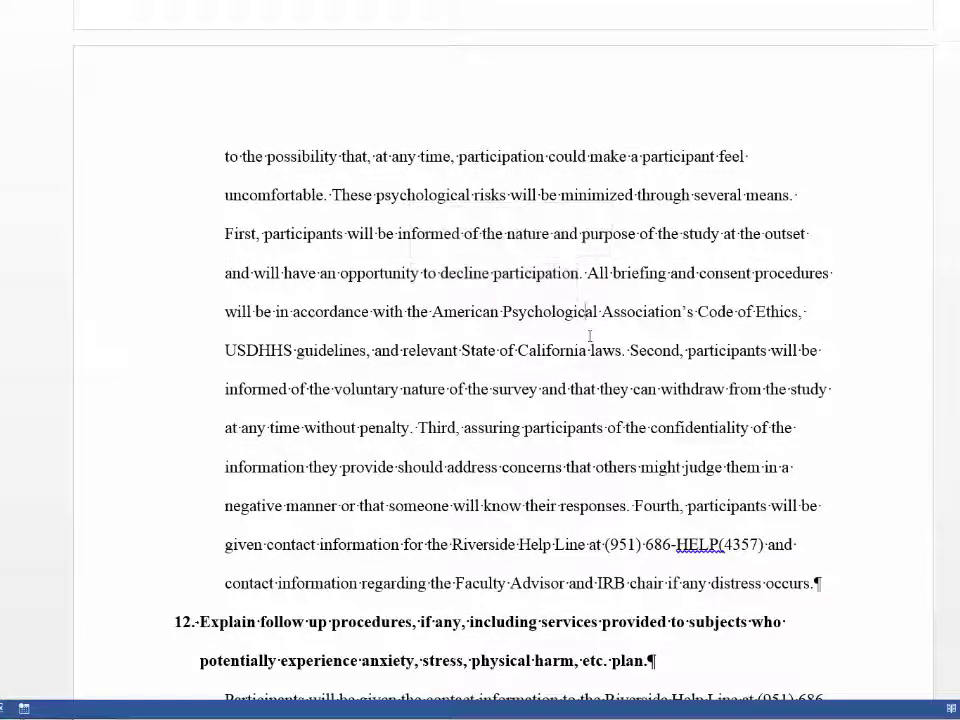
# Mark the APA ethics, voluntary withdrawal, confidentiality and Riverside Help Line points, then return to the PDF.
pyautogui.keyDown('ctrl'); pyautogui.click(598, 280); pyautogui.keyUp('ctrl')
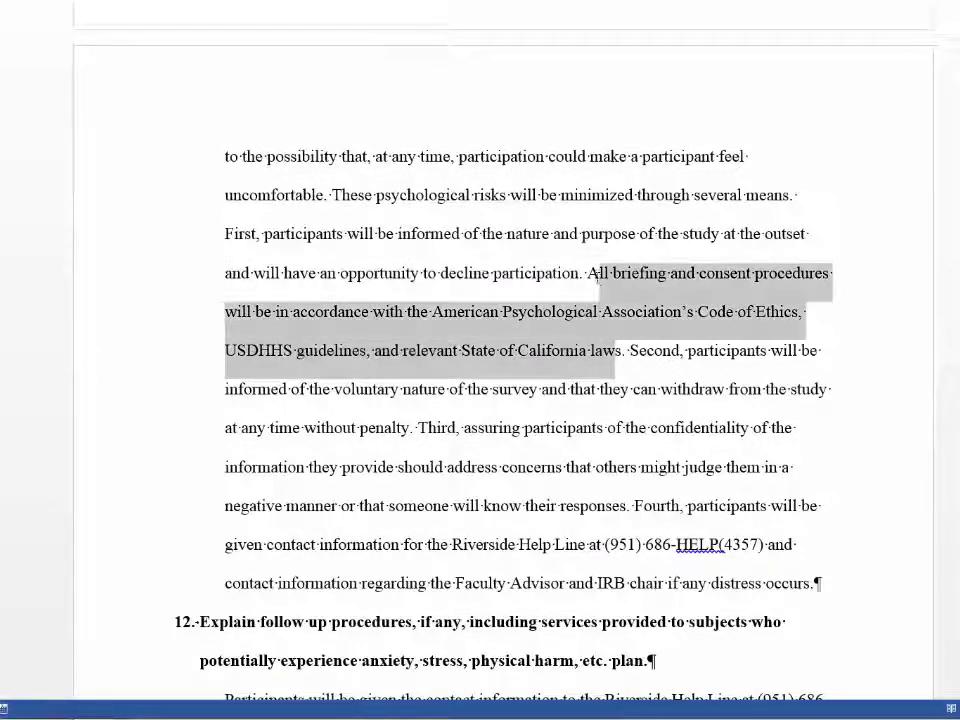
pyautogui.click(632, 353)
pyautogui.moveTo(632, 357); pyautogui.dragTo(718, 425)
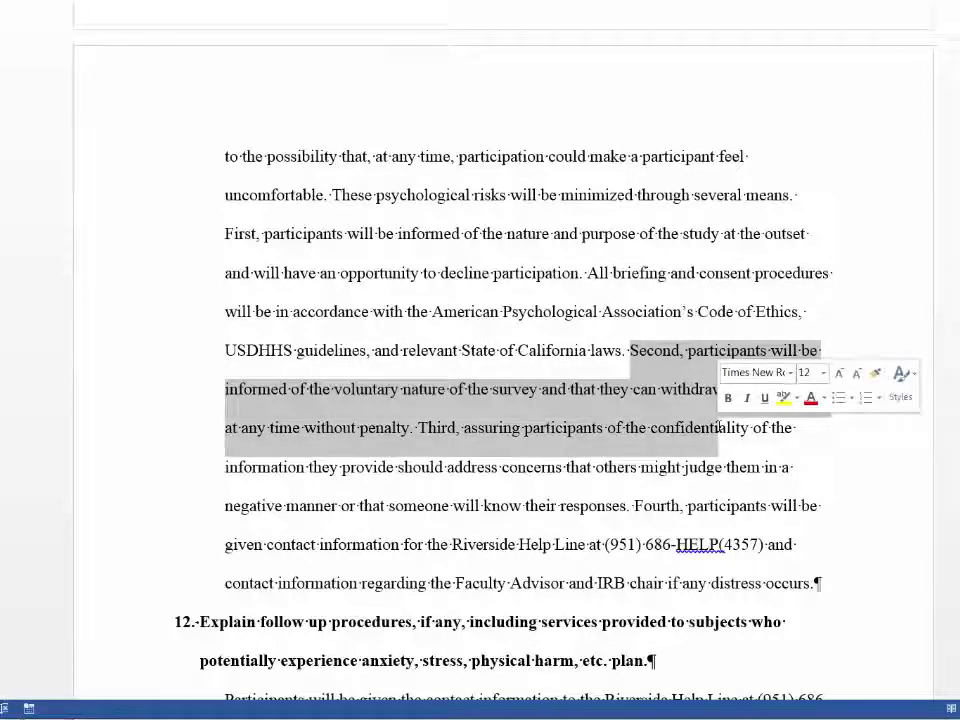
pyautogui.click(660, 505)
pyautogui.moveTo(634, 505); pyautogui.dragTo(417, 427)
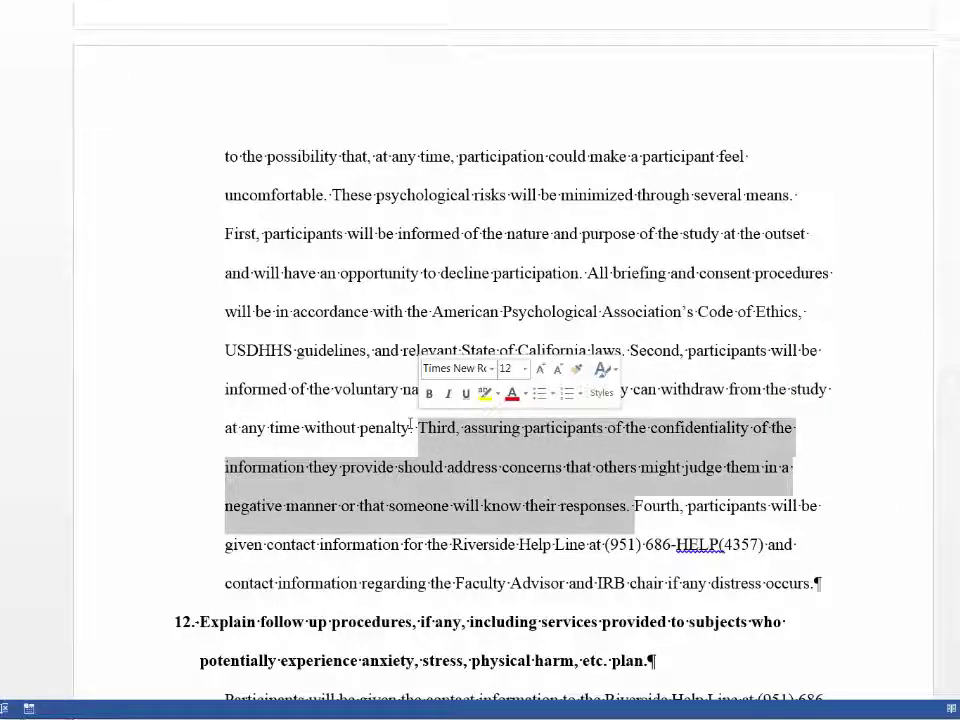
pyautogui.click(641, 556)
pyautogui.keyDown('ctrl'); pyautogui.click(619, 549); pyautogui.keyUp('ctrl')
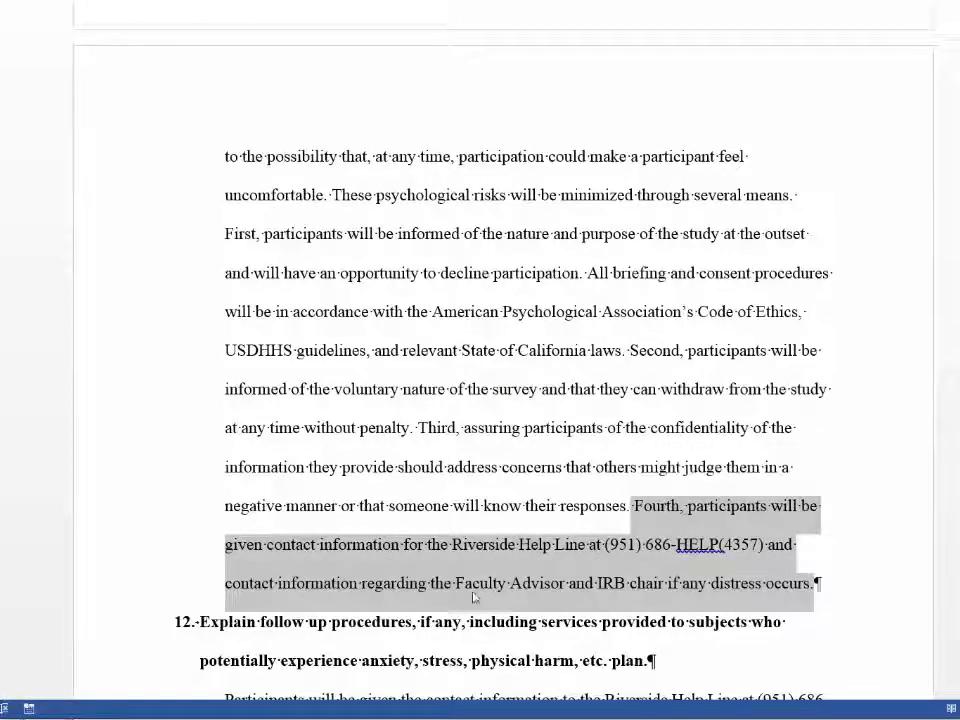
pyautogui.click(584, 597)
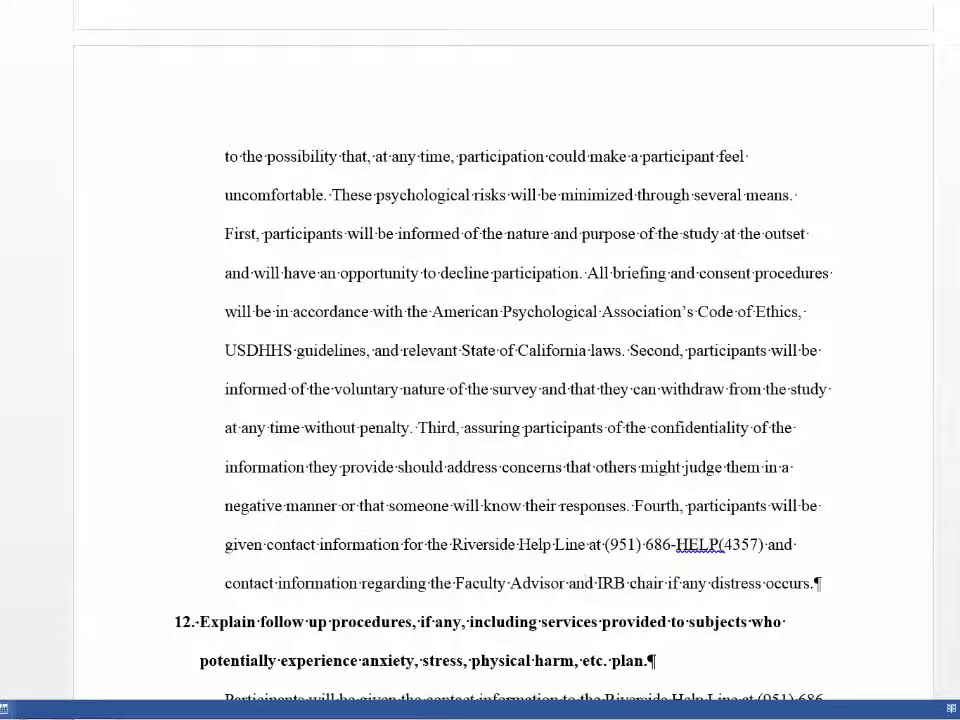
pyautogui.click(175, 712)
pyautogui.scroll(-3, 190, 532)
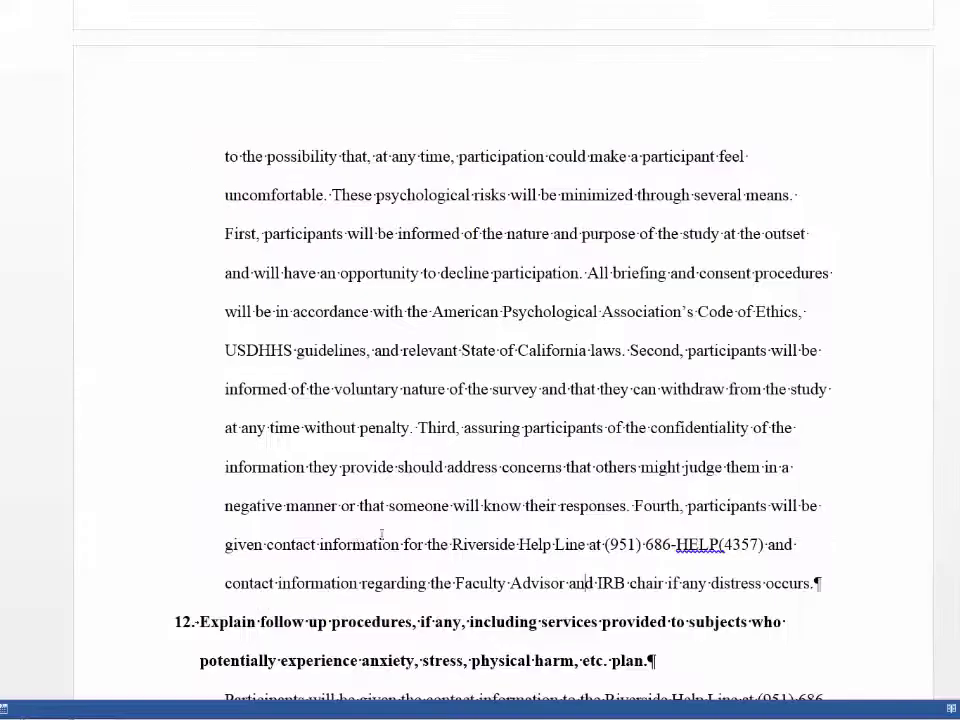
# Scroll the PDF to the application's item 12 and 13 answers.
pyautogui.scroll(-5, 393, 533)
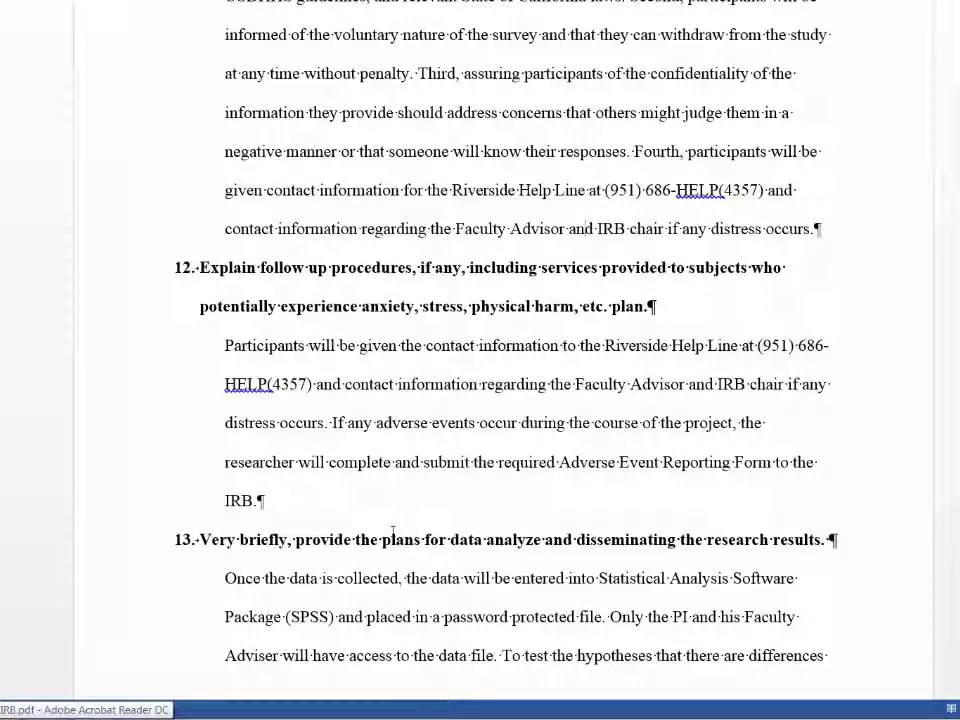
# In item 12, mark the Help Line details, the Faculty Advisor phrase, then the whole adverse-event reporting sentence.
pyautogui.moveTo(552, 345); pyautogui.dragTo(312, 384)
pyautogui.moveTo(696, 384); pyautogui.dragTo(529, 380)
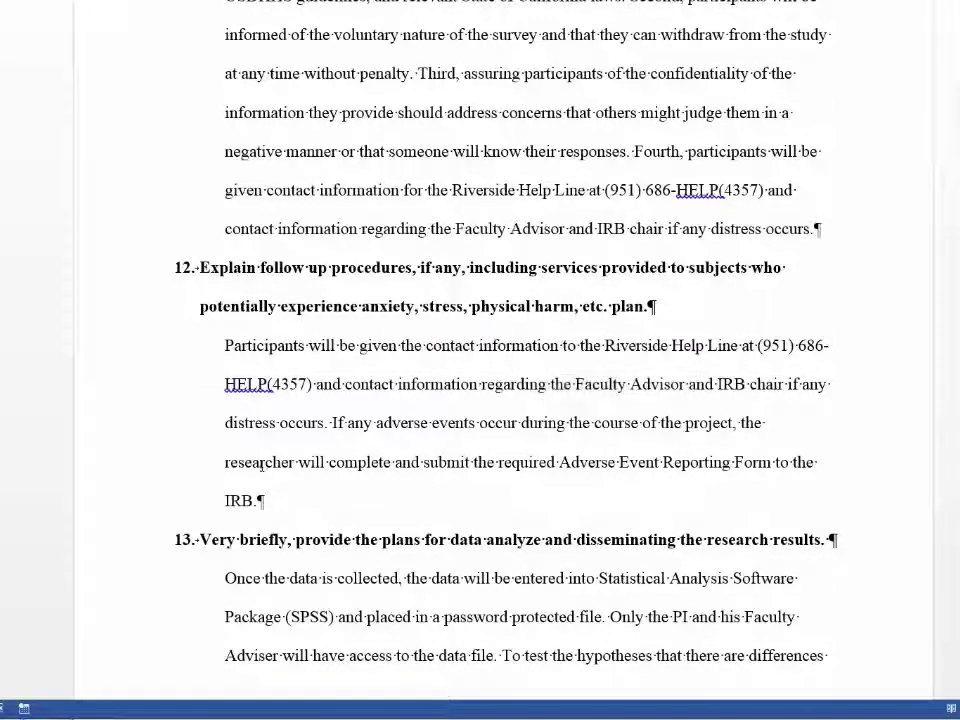
pyautogui.moveTo(298, 476); pyautogui.dragTo(317, 422)
pyautogui.click(245, 478)
pyautogui.moveTo(260, 500); pyautogui.dragTo(331, 423)
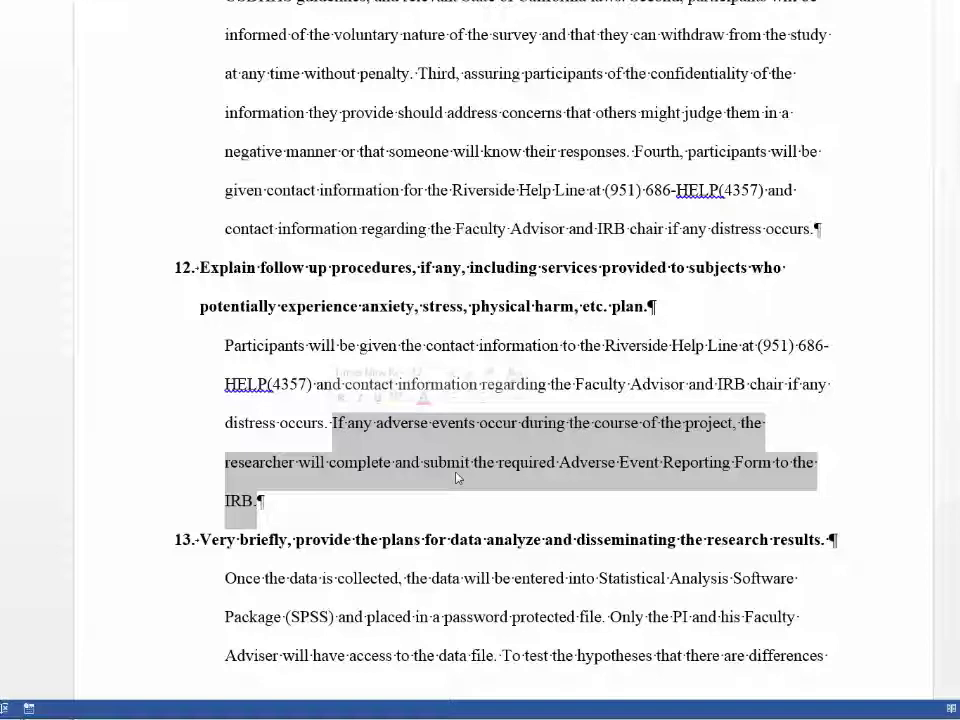
pyautogui.scroll(1, 457, 477)
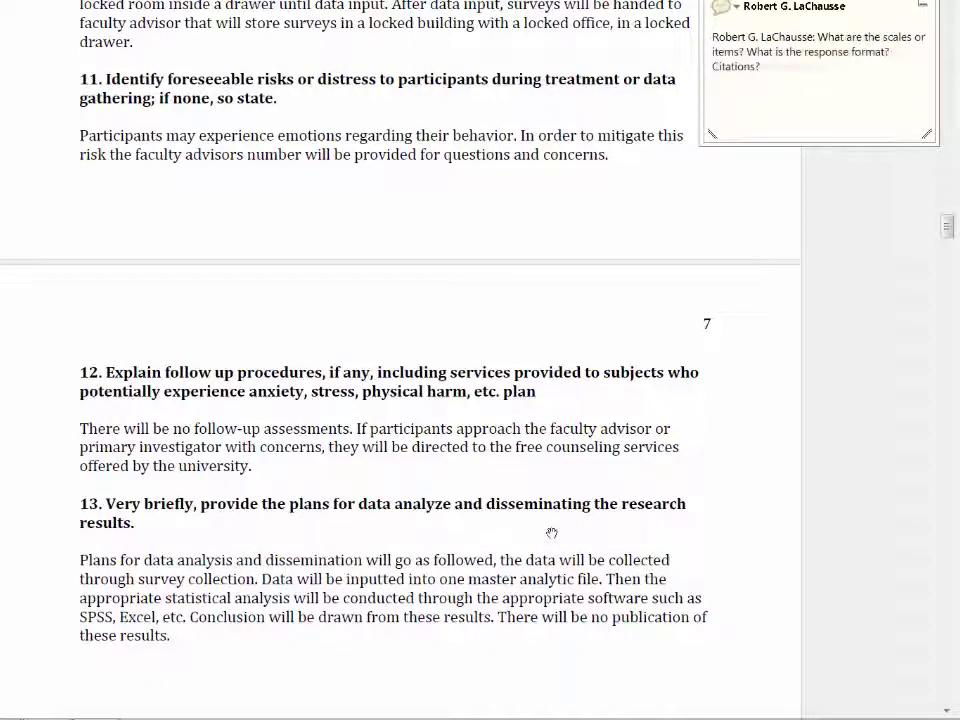
# Scroll the IRB application PDF to the item 12 follow-up answer and item 13 data analysis plan.
pyautogui.scroll(-1, 551, 533)
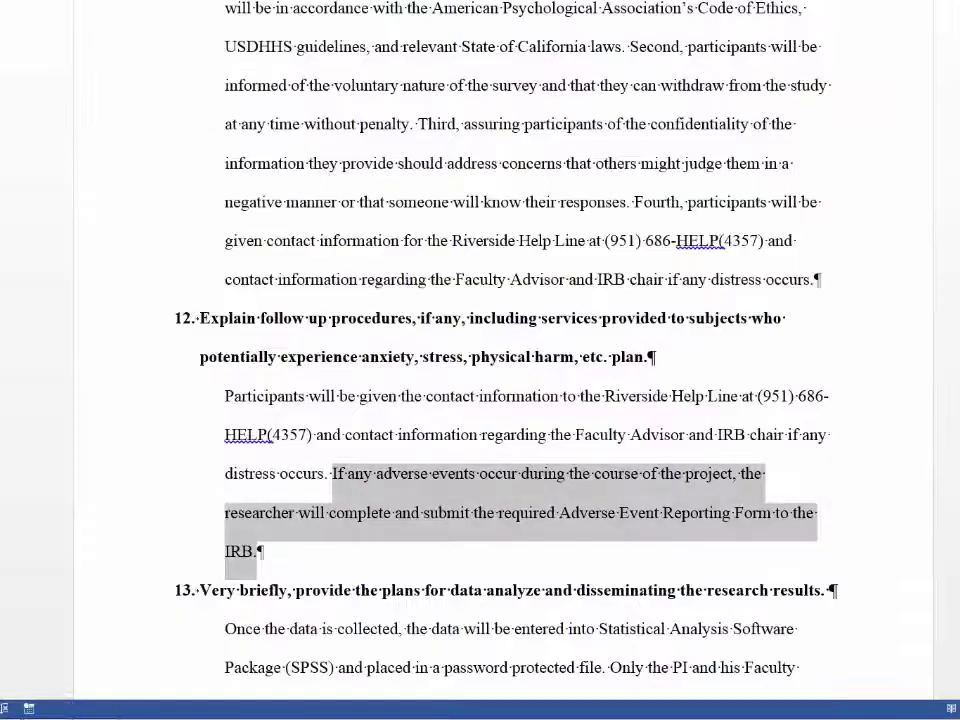
# Scroll the Word sample proposal through item 13 to its t-test plan and thesis manuscript.
pyautogui.scroll(-3, 403, 572)
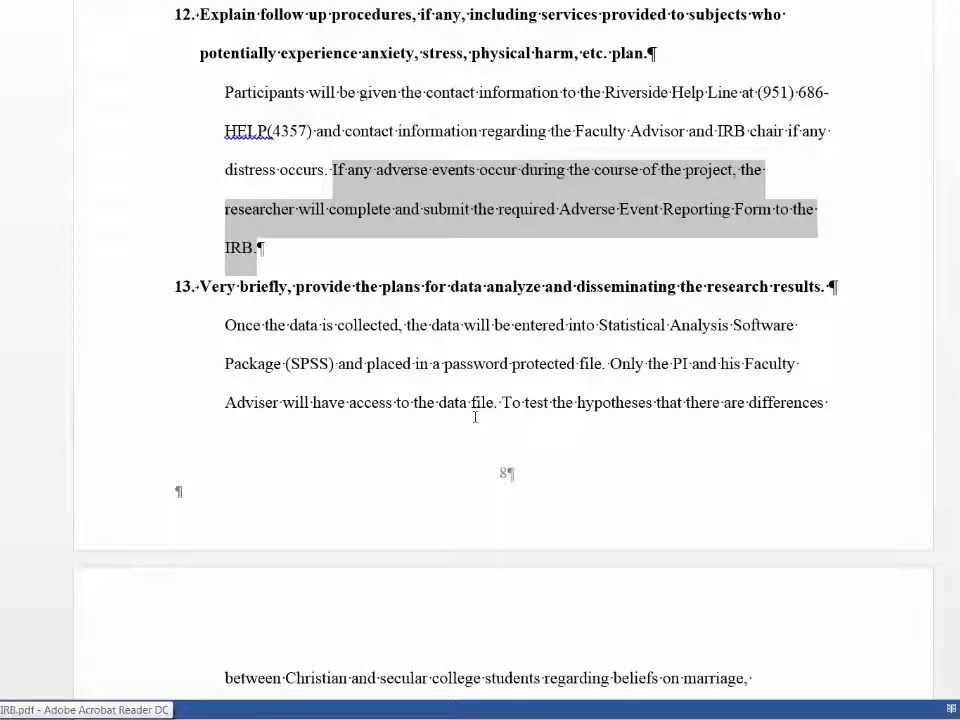
pyautogui.scroll(-1, 476, 414)
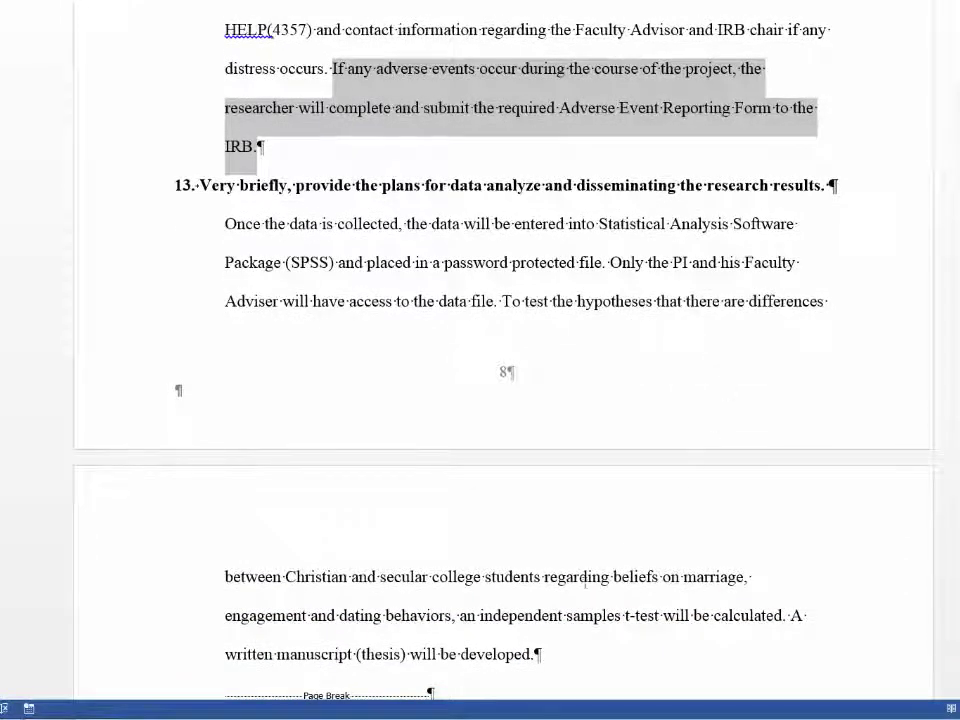
pyautogui.scroll(-1, 585, 594)
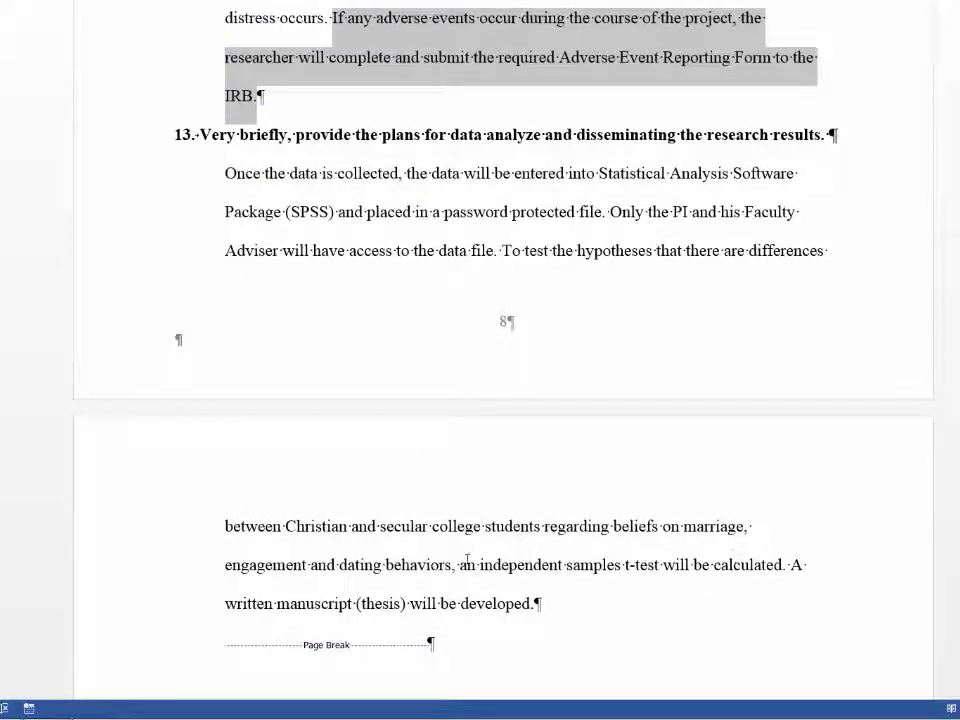